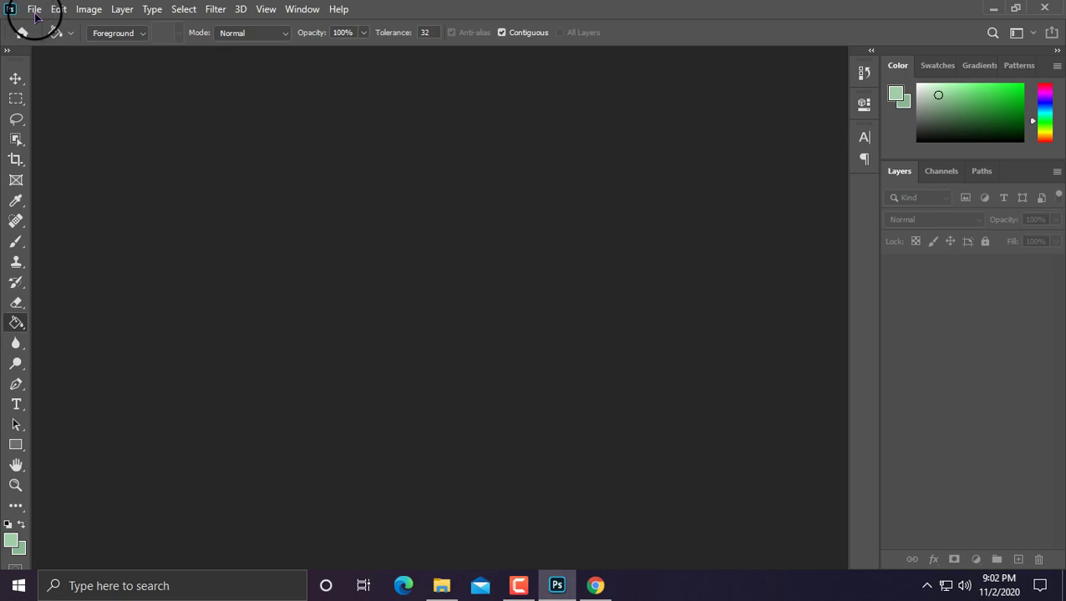
Create a 3.5 × 2 inch CMYK document named Business Card Design.
{"action": "left_click", "coordinate": [34, 10]}
{"action": "left_click", "coordinate": [46, 25]}
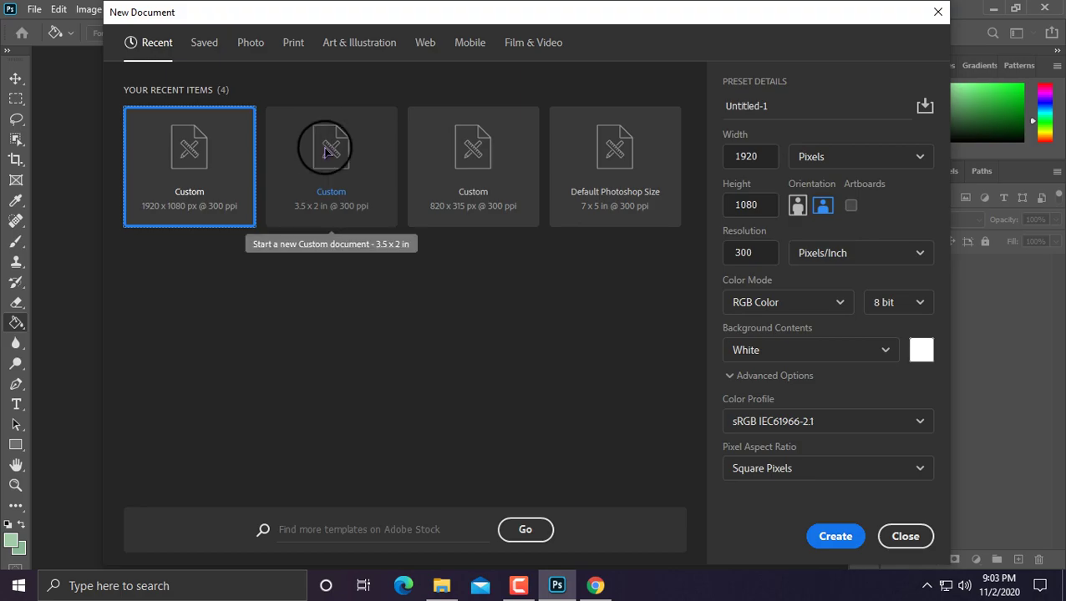
{"action": "left_click_drag", "start_coordinate": [785, 106], "coordinate": [701, 110]}
{"action": "type", "text": "Business Card Design"}
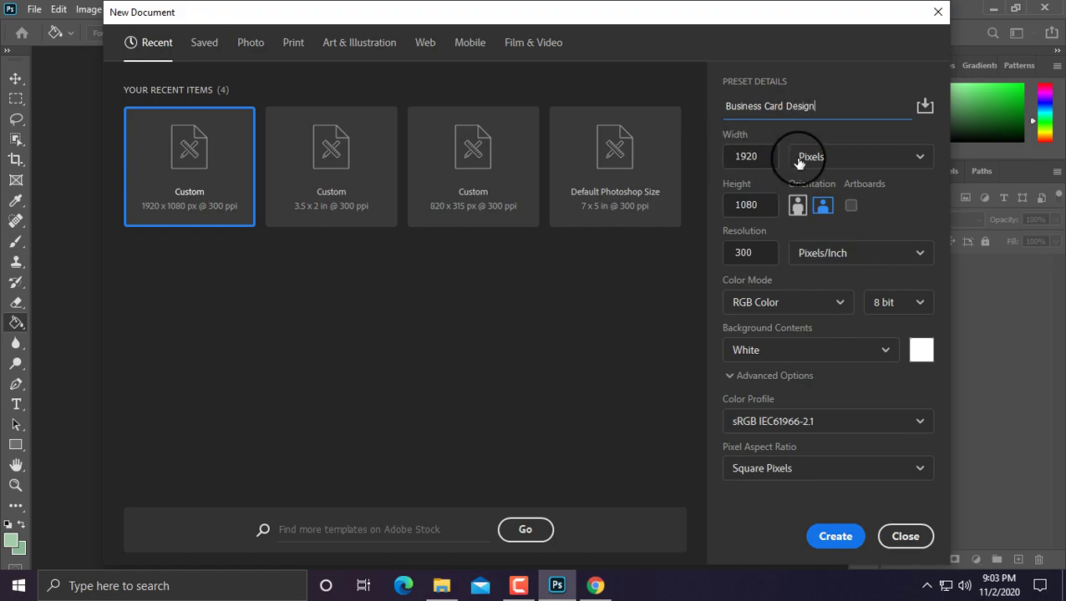
{"action": "left_click", "coordinate": [800, 158]}
{"action": "left_click", "coordinate": [810, 212]}
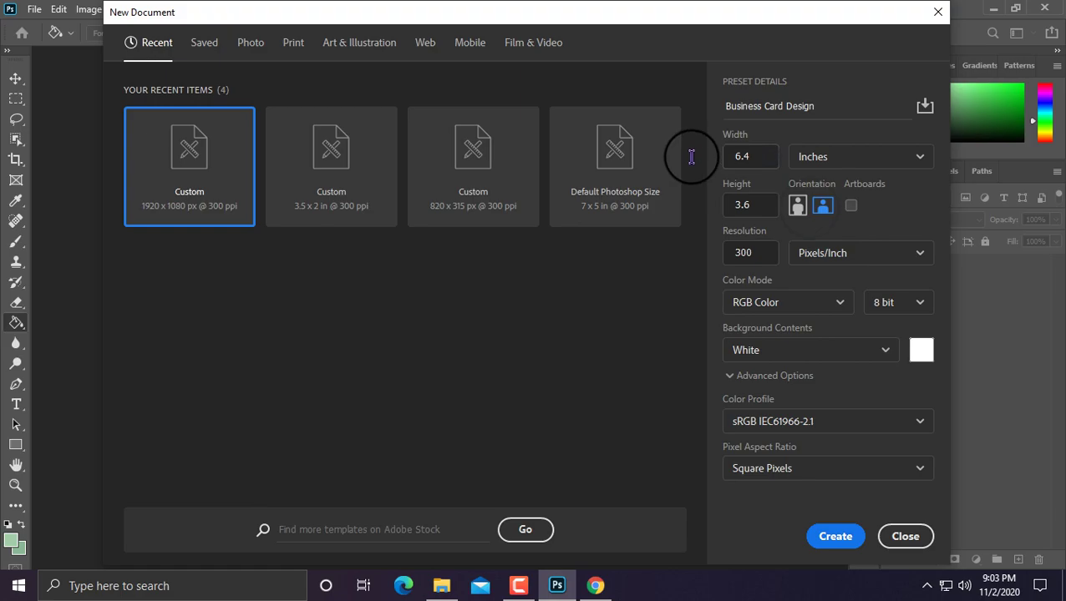
{"action": "left_click_drag", "start_coordinate": [752, 159], "coordinate": [721, 159]}
{"action": "type", "text": "3.5"}
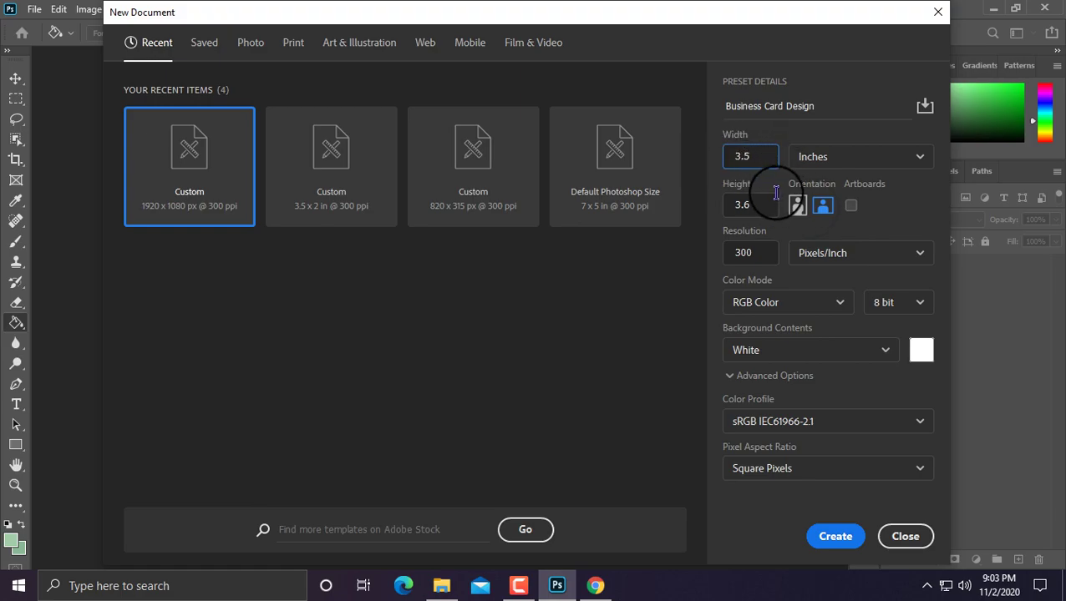
{"action": "left_click", "coordinate": [692, 213]}
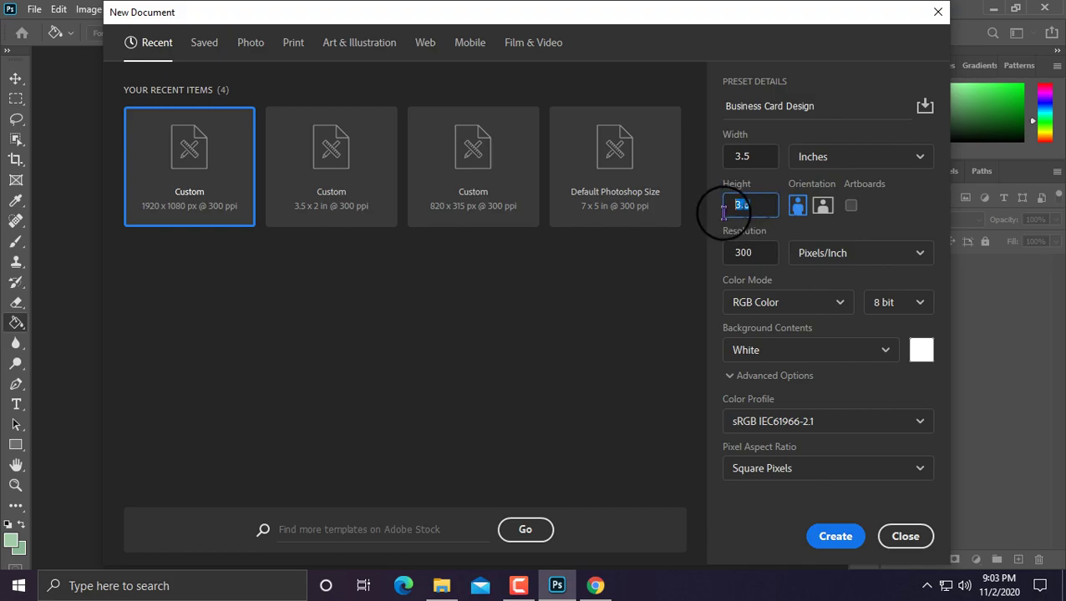
{"action": "type", "text": "2"}
{"action": "left_click", "coordinate": [771, 303]}
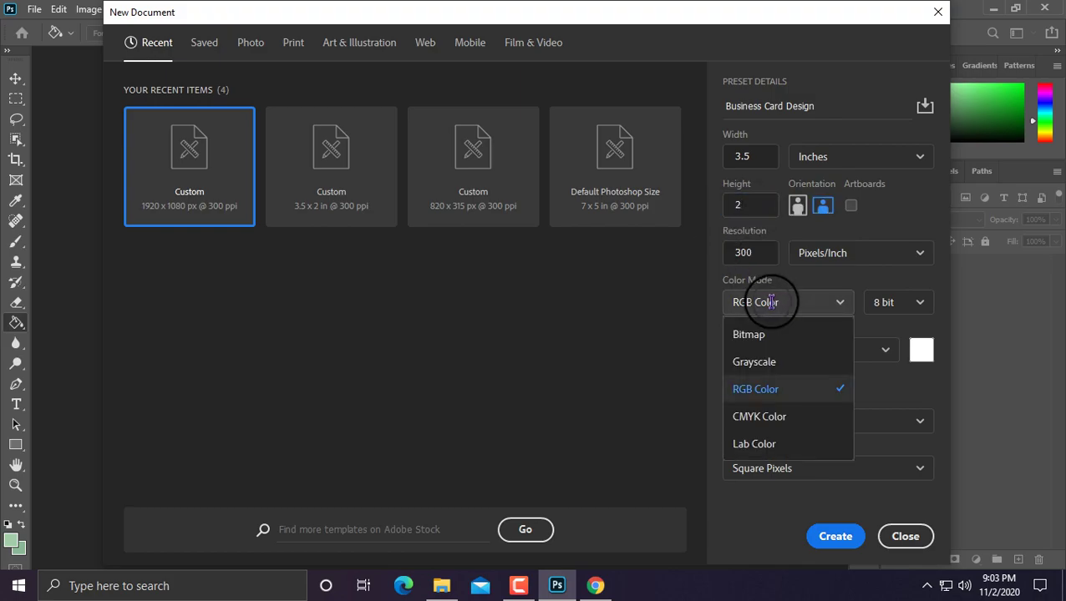
{"action": "left_click", "coordinate": [760, 414]}
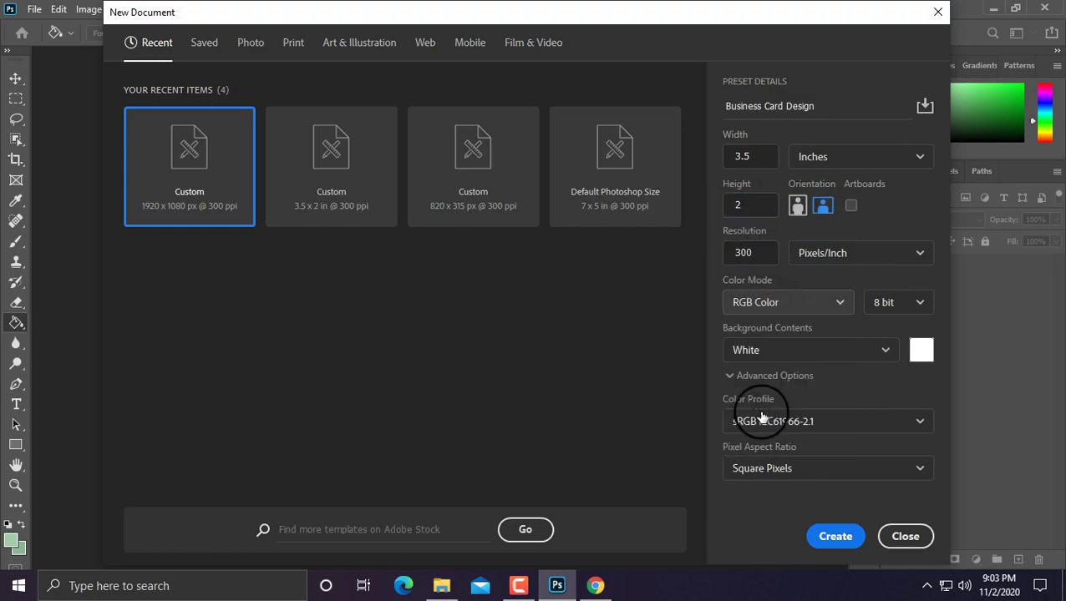
{"action": "left_click", "coordinate": [831, 539]}
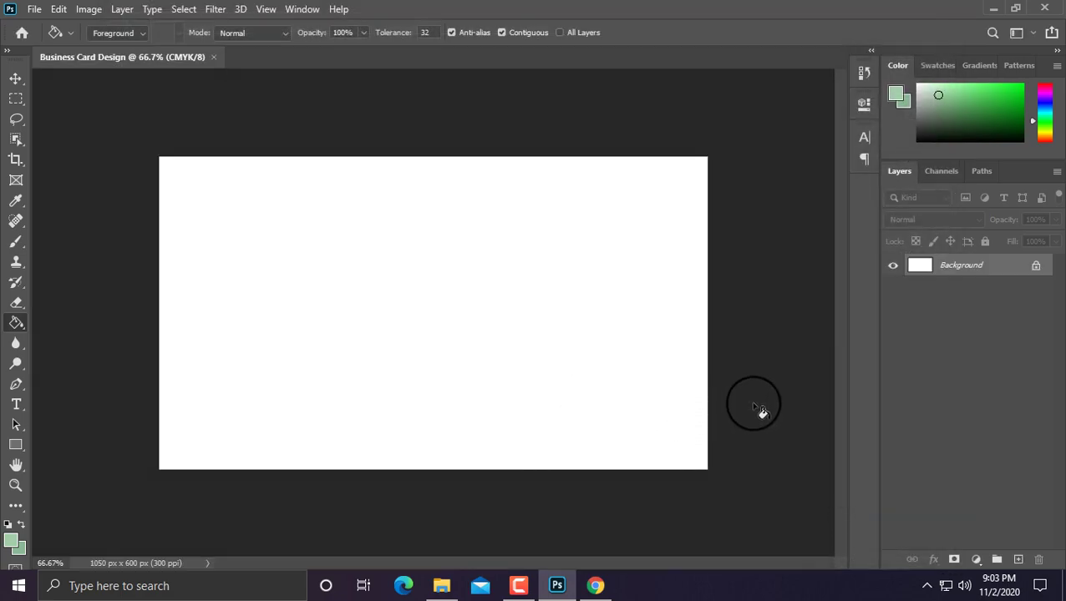
Add a solid color fill layer in dark green #446145 covering the whole card.
{"action": "left_click", "coordinate": [977, 562]}
{"action": "left_click", "coordinate": [986, 288]}
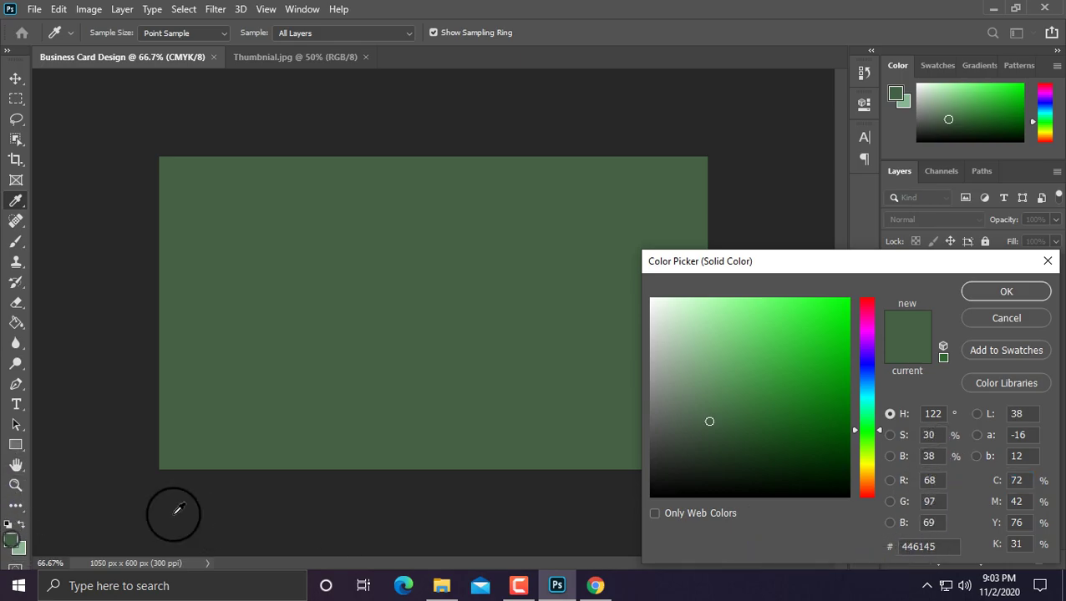
{"action": "left_click", "coordinate": [1007, 292]}
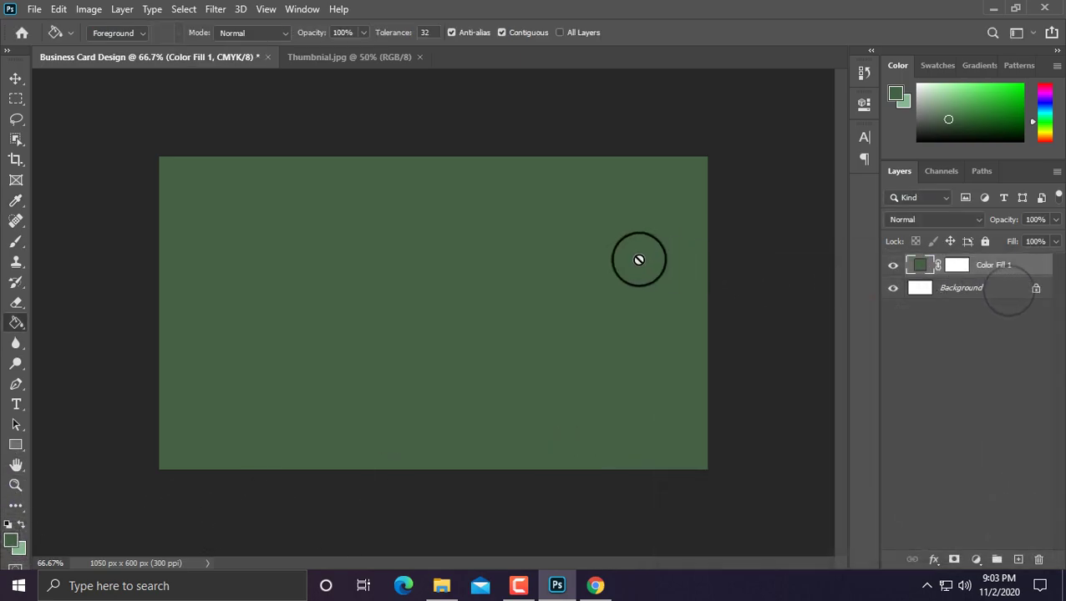
{"action": "left_click", "coordinate": [16, 445]}
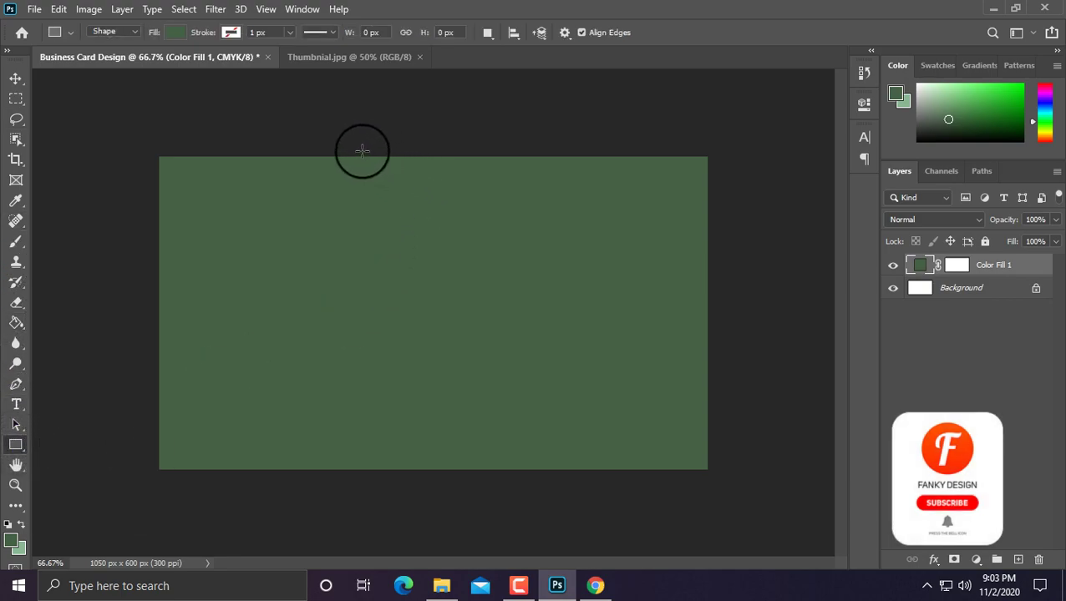
Draw a tall rectangle through the card's middle and fill it light green #8ab692.
{"action": "left_click_drag", "start_coordinate": [338, 145], "coordinate": [549, 494]}
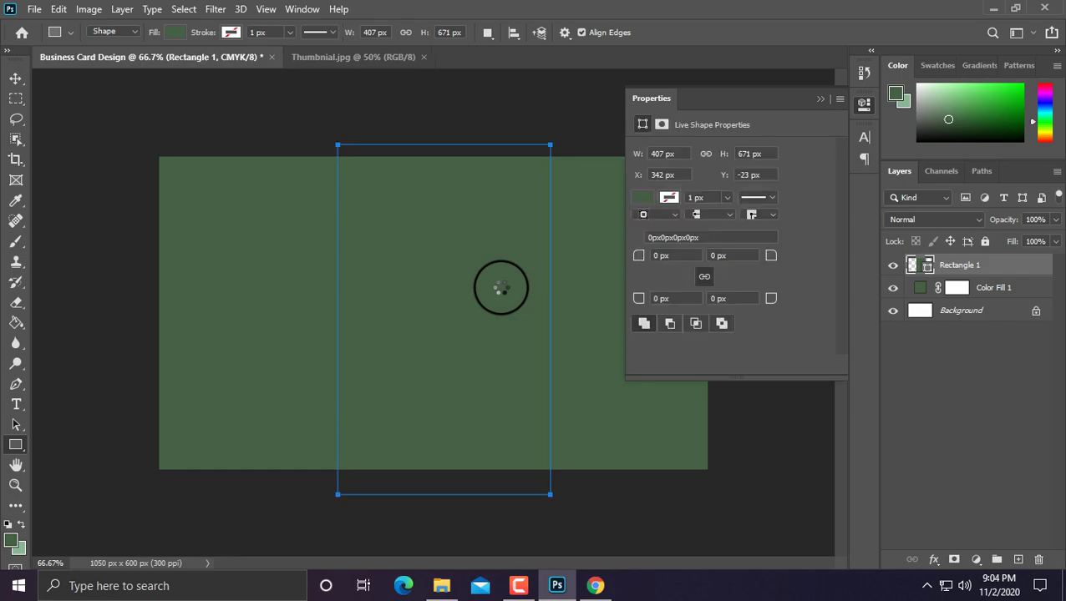
{"action": "key", "text": "v"}
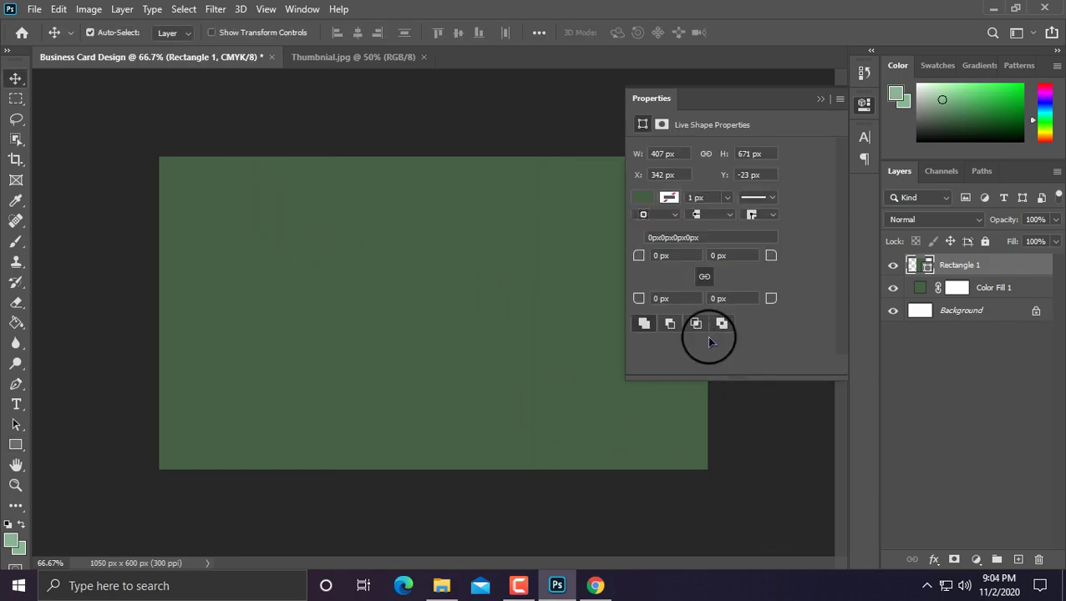
{"action": "double_click", "coordinate": [920, 265]}
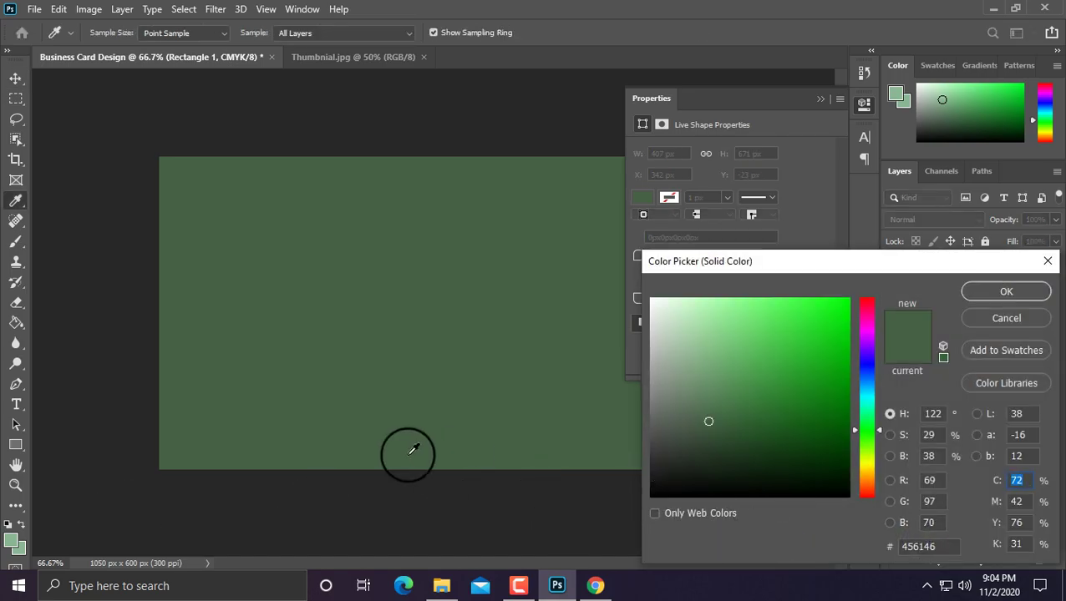
{"action": "left_click", "coordinate": [14, 541]}
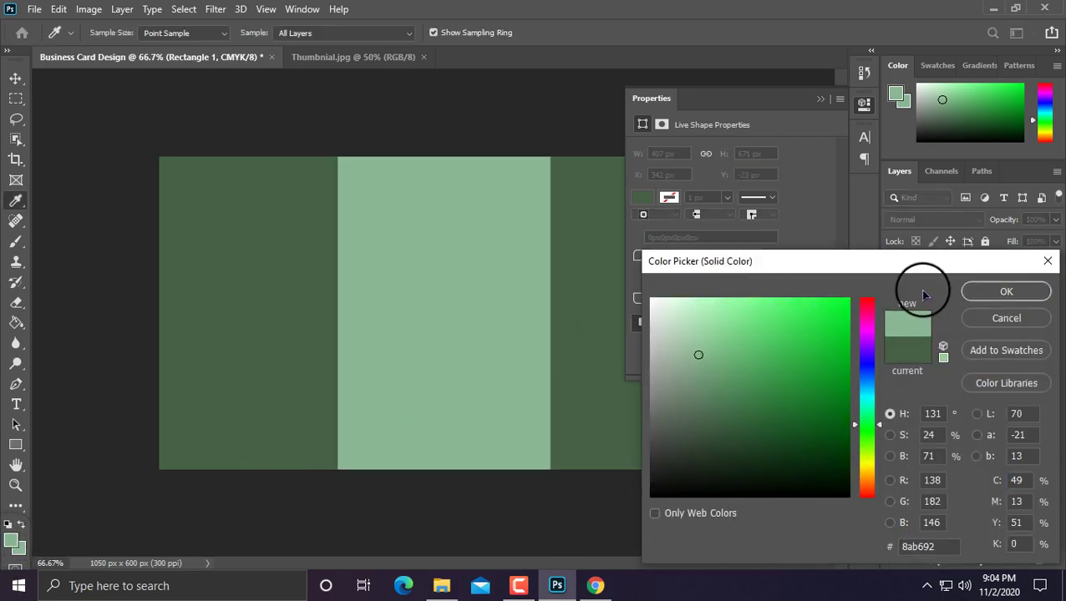
{"action": "left_click", "coordinate": [996, 291]}
Centre the light green band horizontally on the card.
{"action": "left_click", "coordinate": [90, 32]}
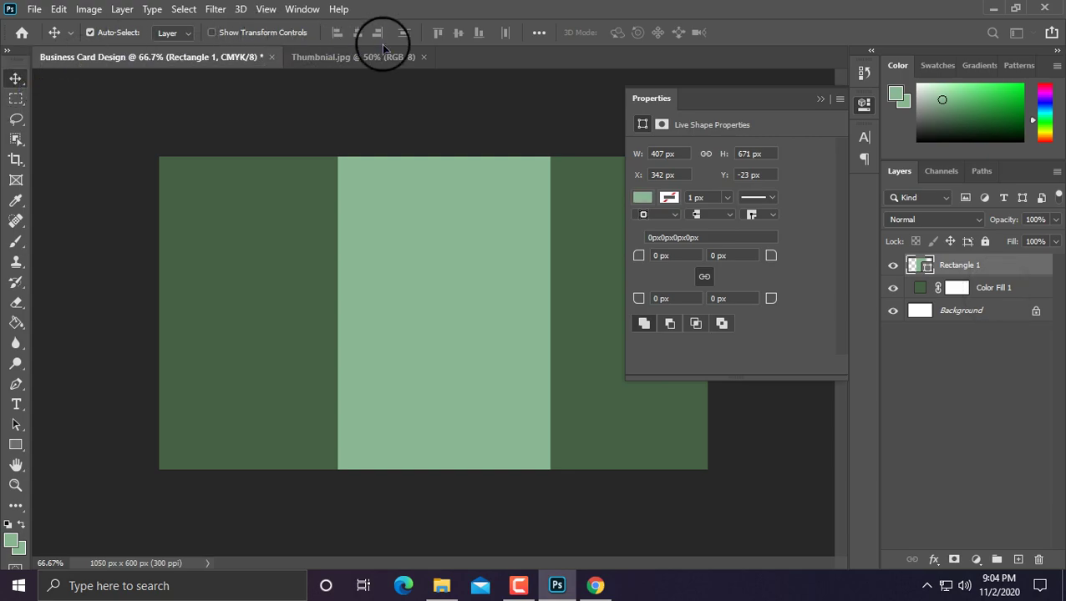
{"action": "key", "text": "ctrl+a"}
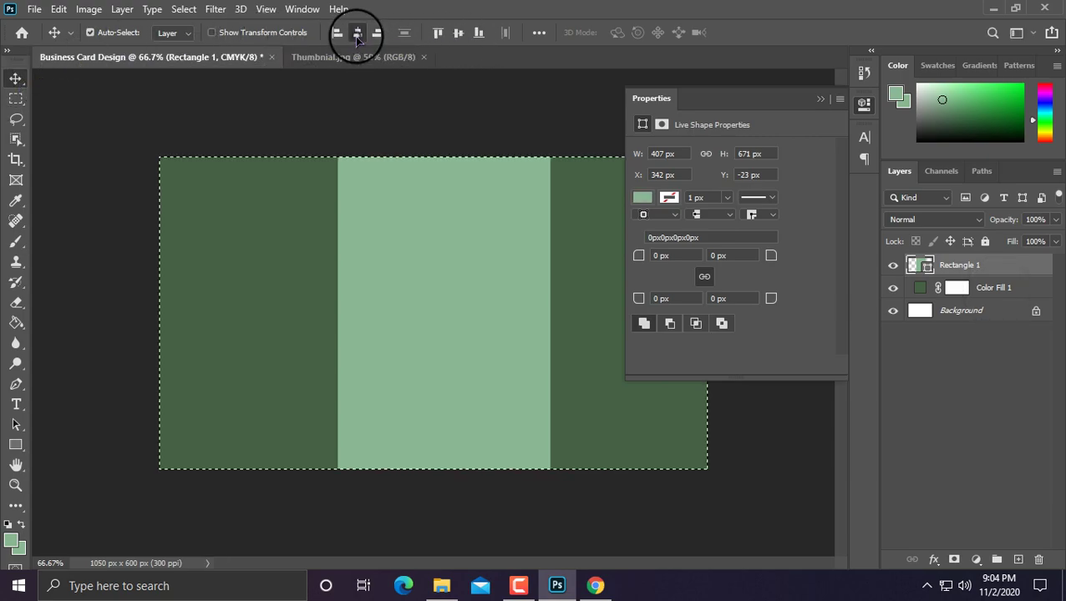
{"action": "left_click", "coordinate": [357, 38]}
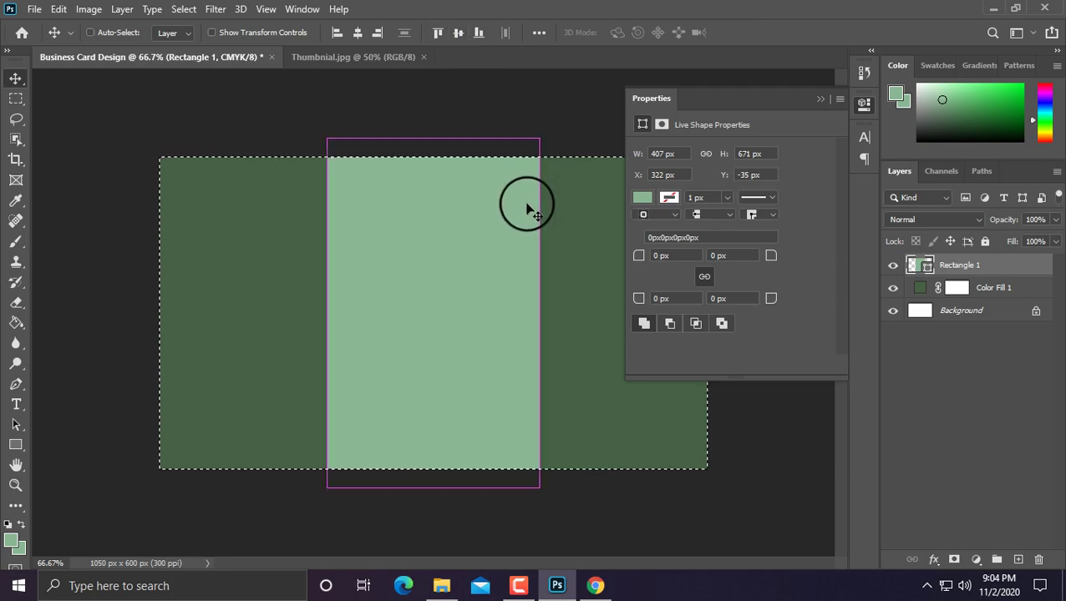
{"action": "key", "text": "ctrl+d"}
{"action": "left_click", "coordinate": [820, 98]}
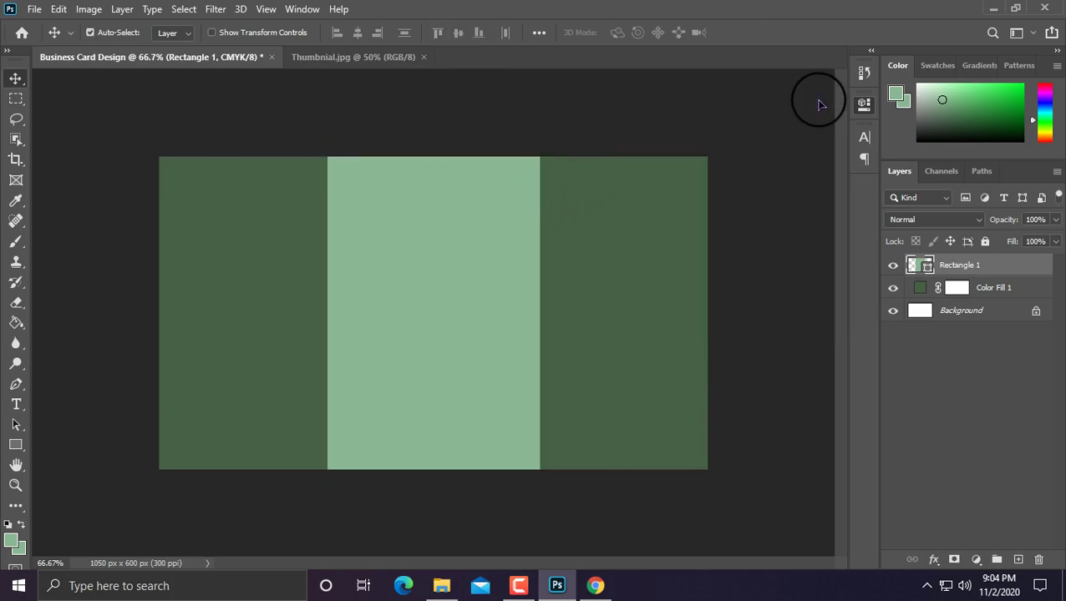
Draw a second, wide rectangle across the card's middle.
{"action": "key", "text": "g"}
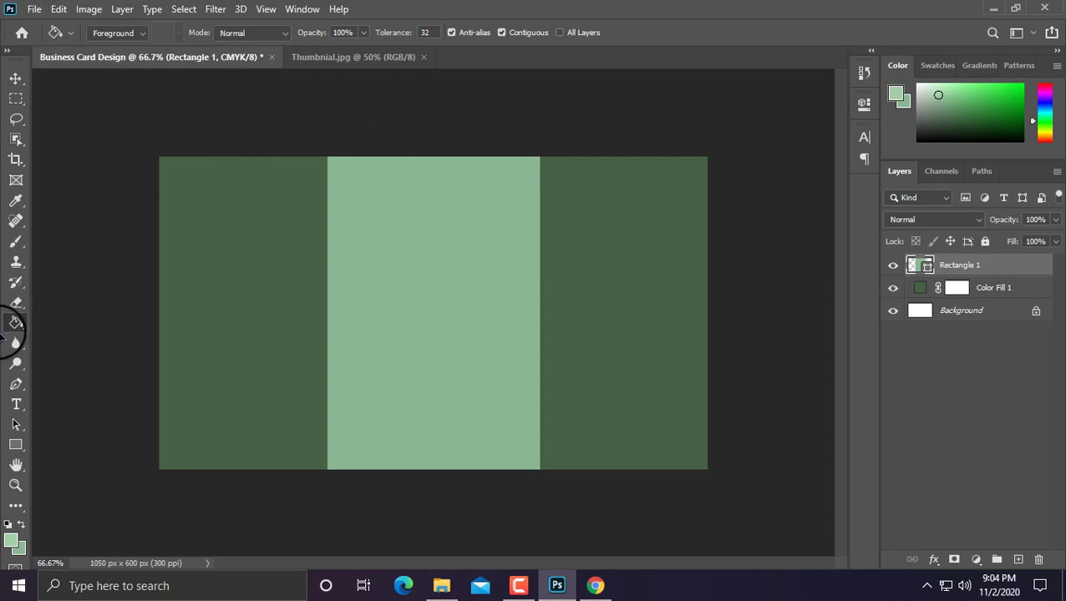
{"action": "left_click", "coordinate": [16, 447]}
{"action": "left_click", "coordinate": [75, 441]}
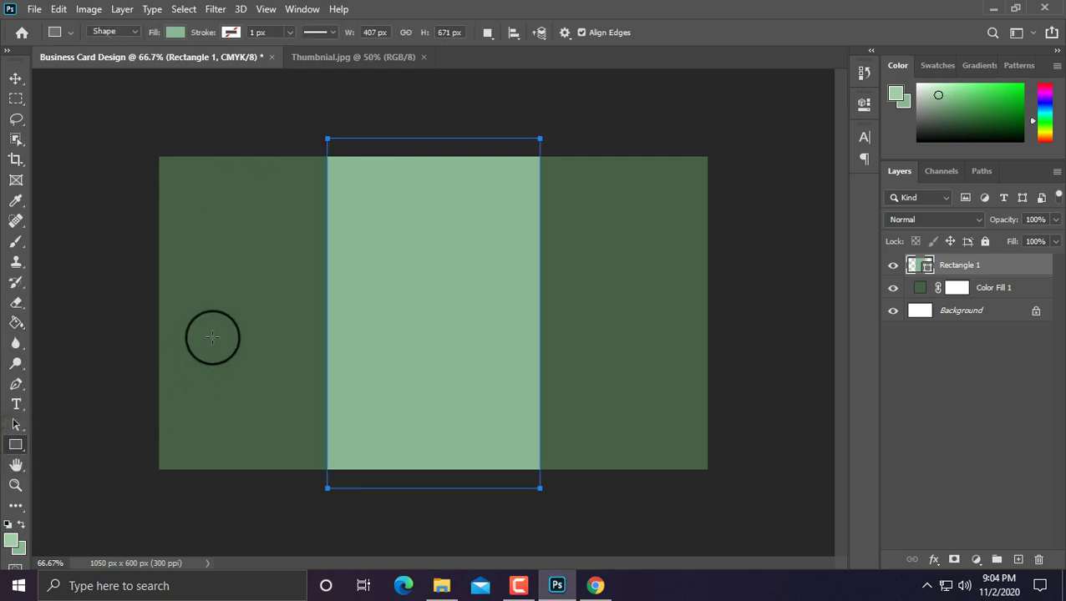
{"action": "left_click", "coordinate": [965, 385]}
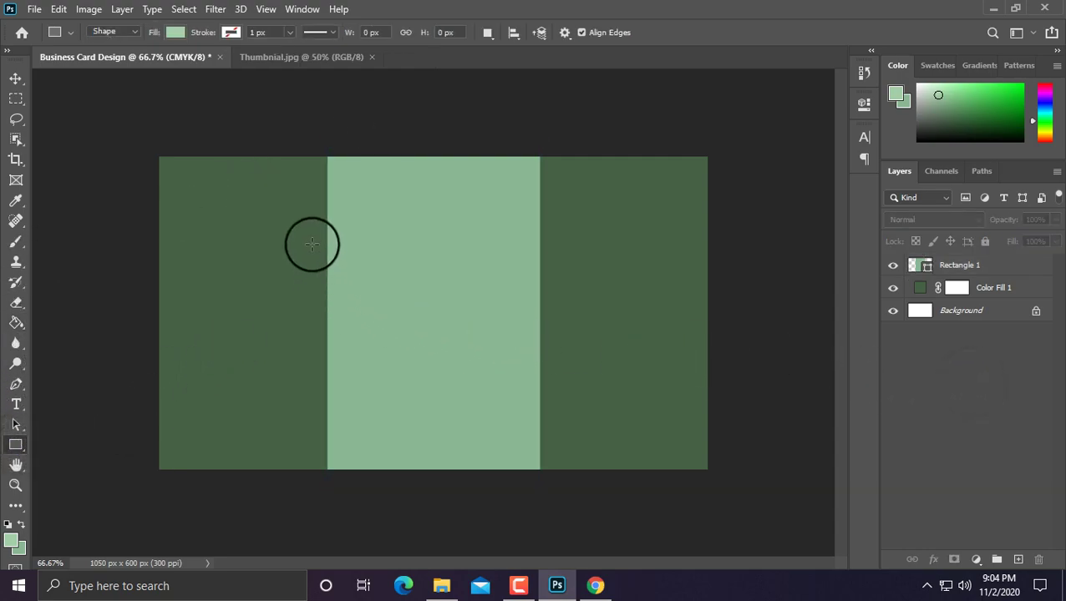
{"action": "mouse_move", "coordinate": [234, 193]}
{"action": "left_mouse_down"}
{"action": "mouse_move", "coordinate": [625, 338]}
{"action": "mouse_move", "coordinate": [647, 368]}
{"action": "left_mouse_up"}
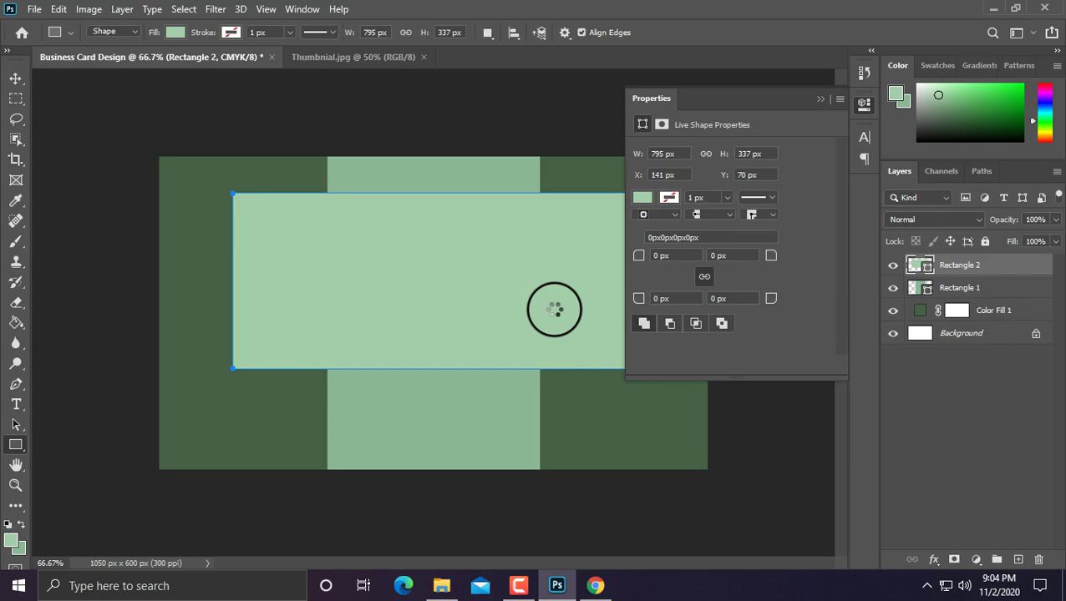
{"action": "left_click", "coordinate": [819, 100]}
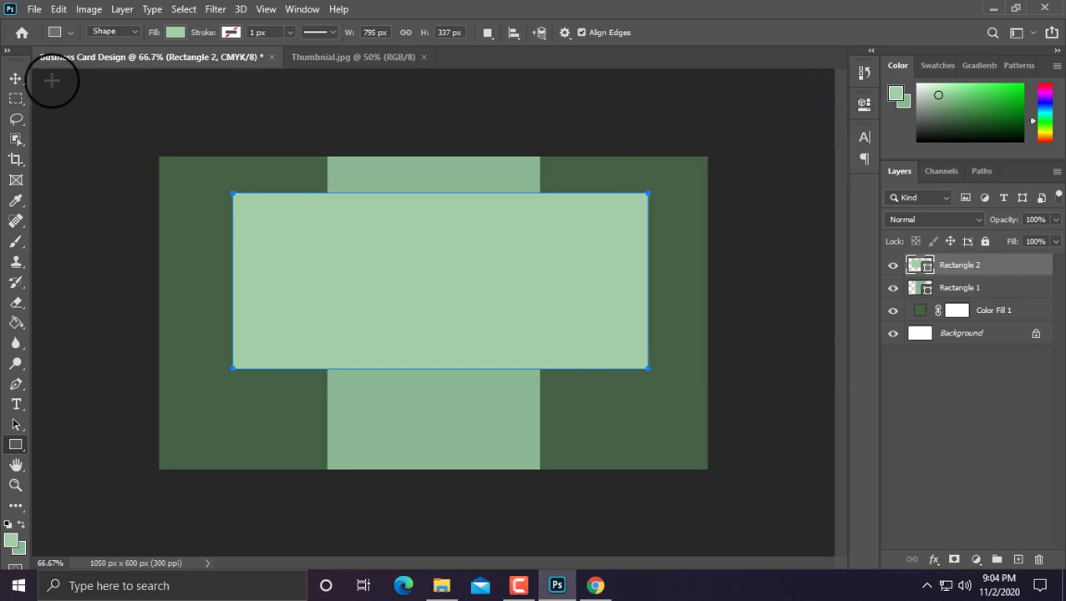
Centre the wide rectangle both vertically and horizontally on the card.
{"action": "left_click", "coordinate": [10, 78]}
{"action": "key", "text": "ctrl+a"}
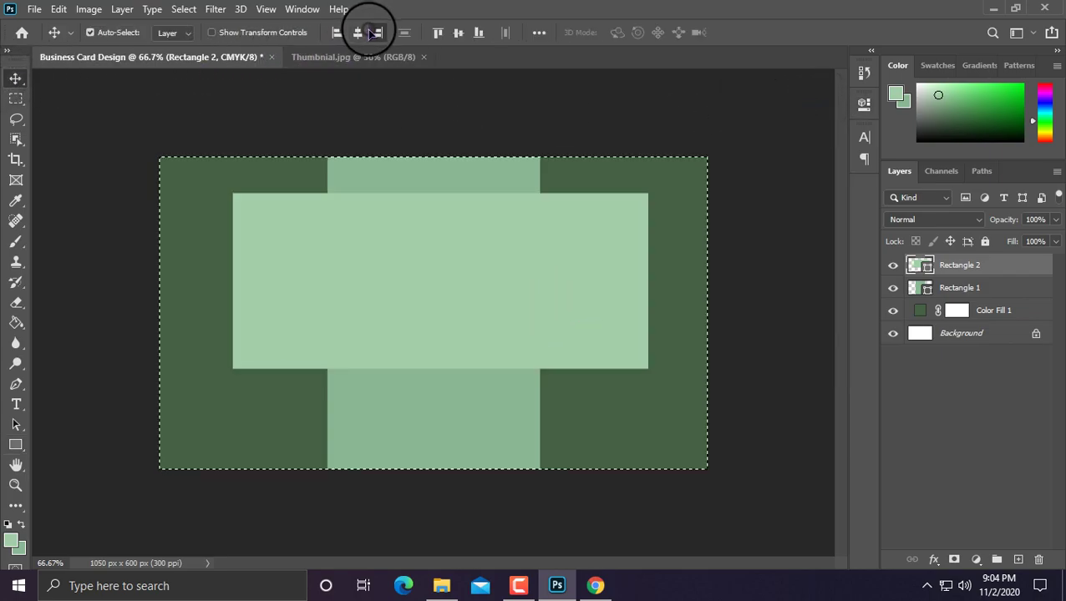
{"action": "left_click", "coordinate": [377, 32]}
{"action": "left_click", "coordinate": [457, 32]}
{"action": "left_click", "coordinate": [356, 31]}
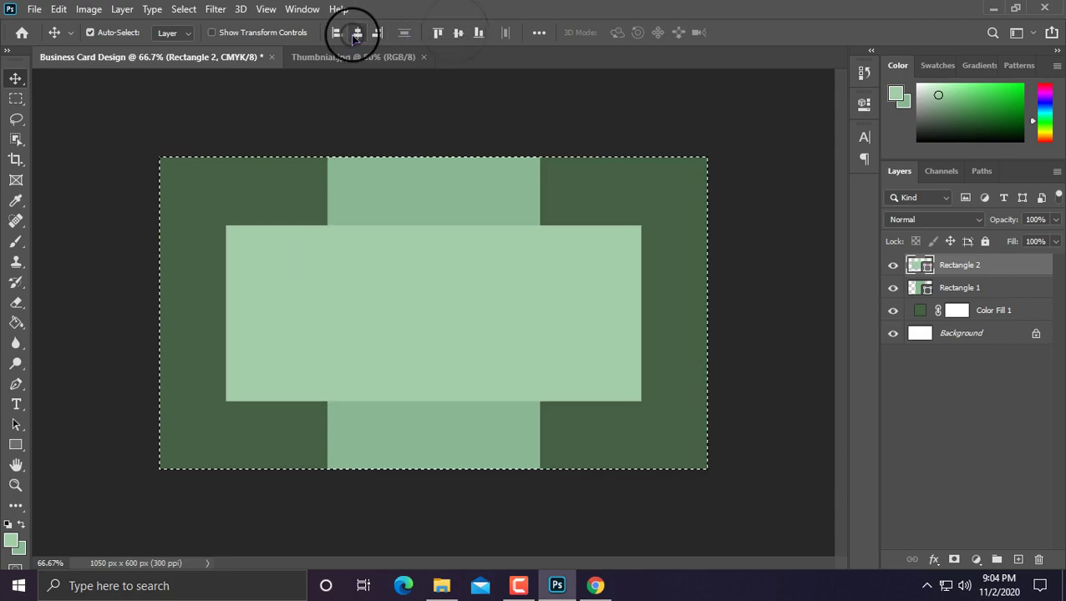
{"action": "key", "text": "ctrl+d"}
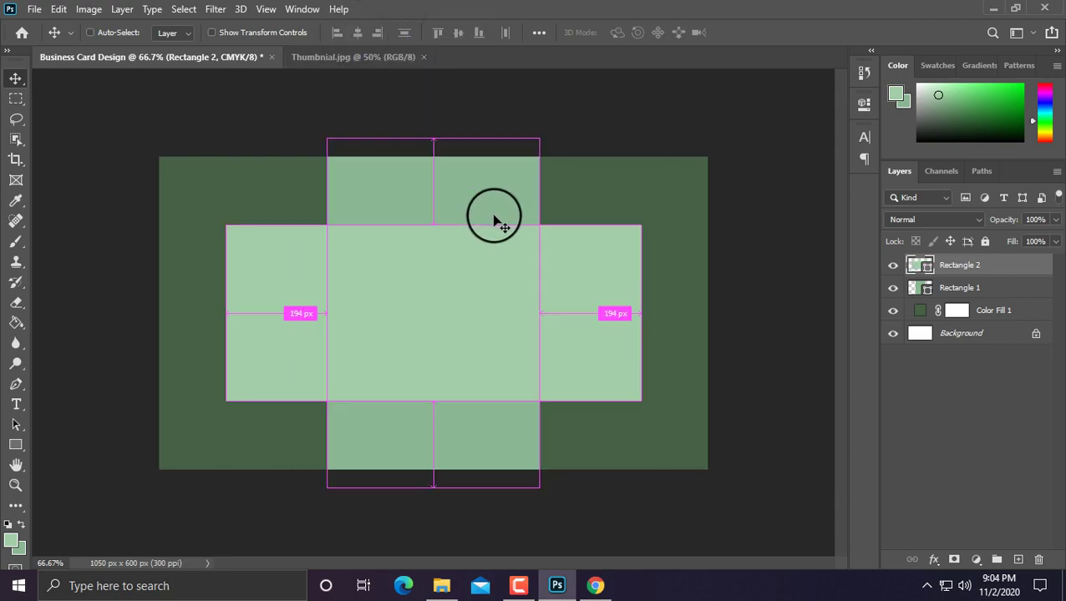
Resize the pale green Rectangle 2 into a smaller centred panel over the band.
{"action": "key", "text": "ctrl+t"}
{"action": "left_click_drag", "start_coordinate": [434, 225], "coordinate": [434, 200]}
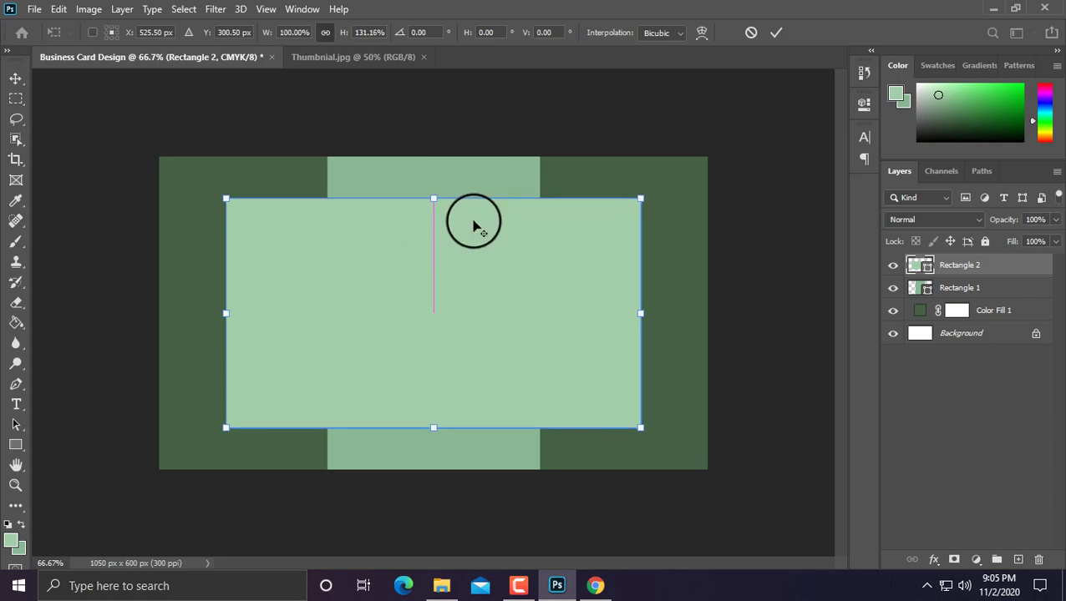
{"action": "left_click_drag", "start_coordinate": [640, 313], "coordinate": [607, 318]}
{"action": "key", "text": "Return"}
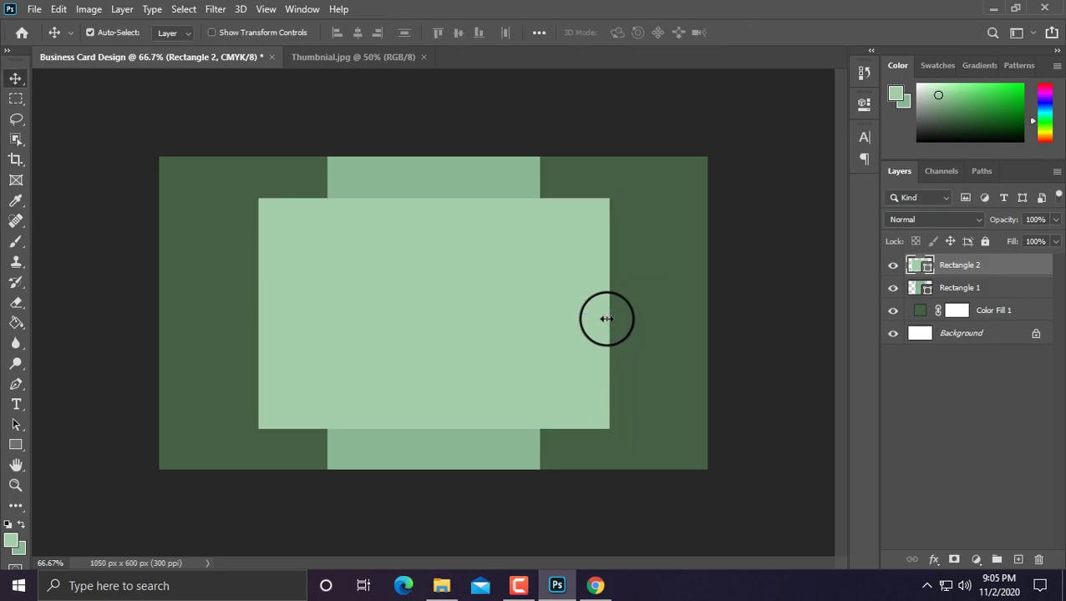
{"action": "scroll", "coordinate": [606, 319], "scroll_direction": "up", "scroll_amount": 2}
{"action": "scroll", "coordinate": [608, 322], "scroll_direction": "down", "scroll_amount": 1}
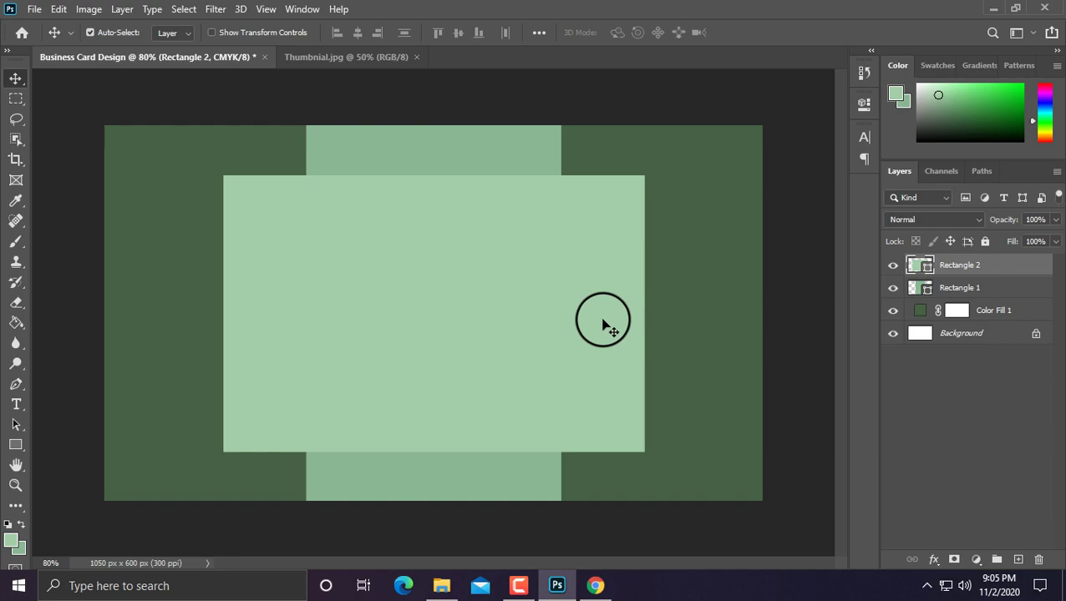
{"action": "left_click", "coordinate": [481, 158]}
{"action": "left_click", "coordinate": [434, 224]}
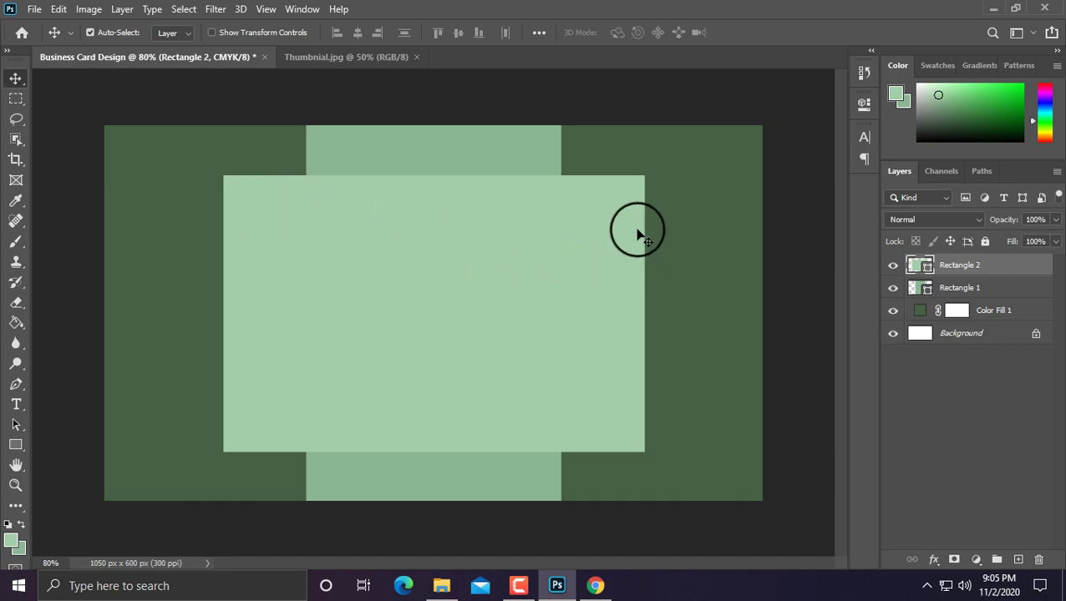
{"action": "key", "text": "g"}
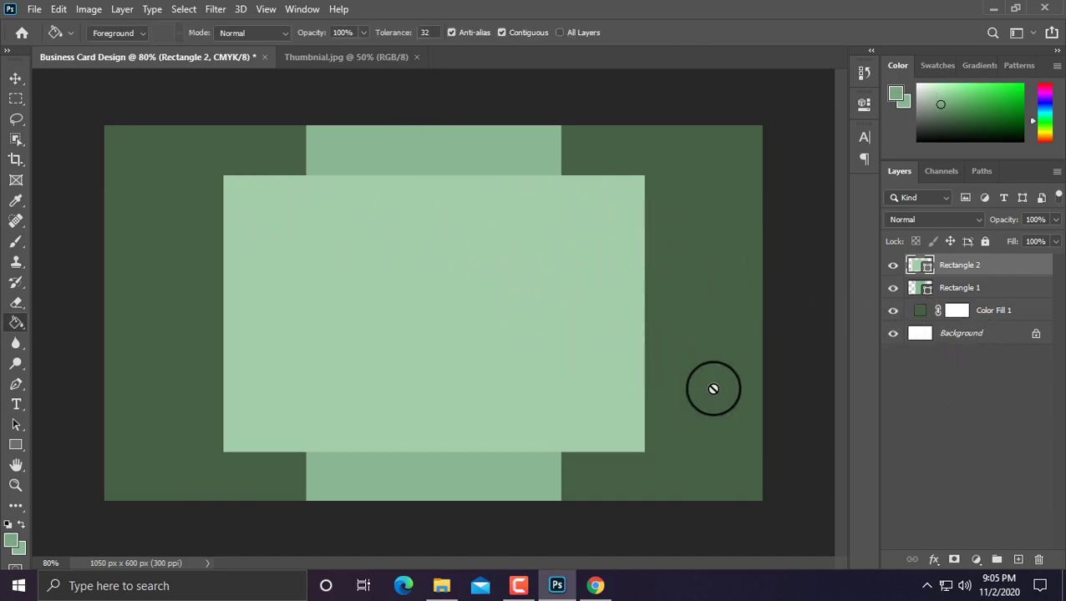
Duplicate Rectangle 2 and colour the copy a darker green.
{"action": "right_click", "coordinate": [1016, 268]}
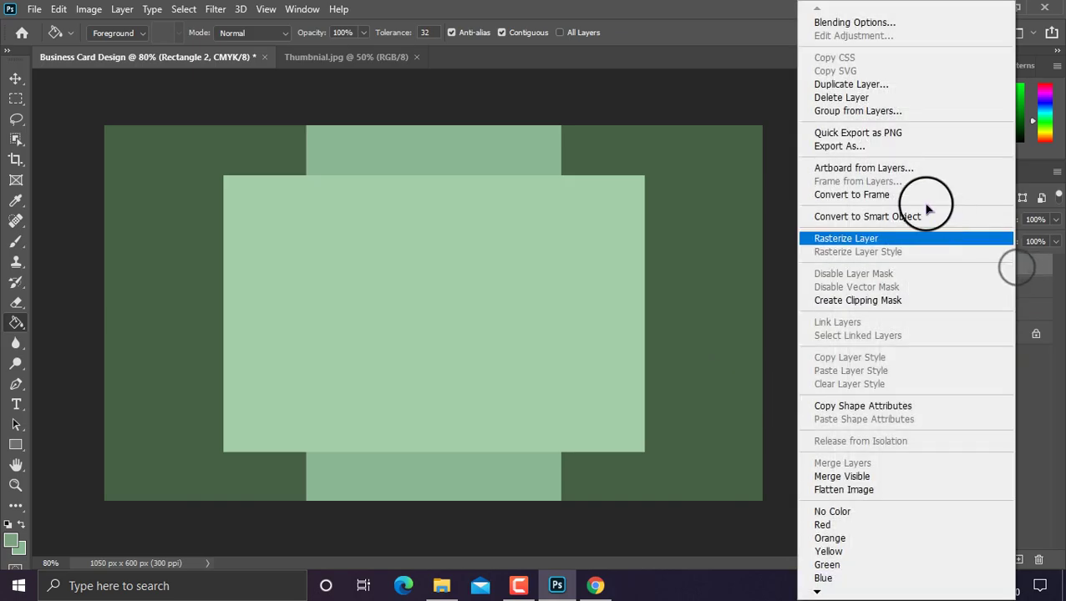
{"action": "left_click", "coordinate": [839, 85]}
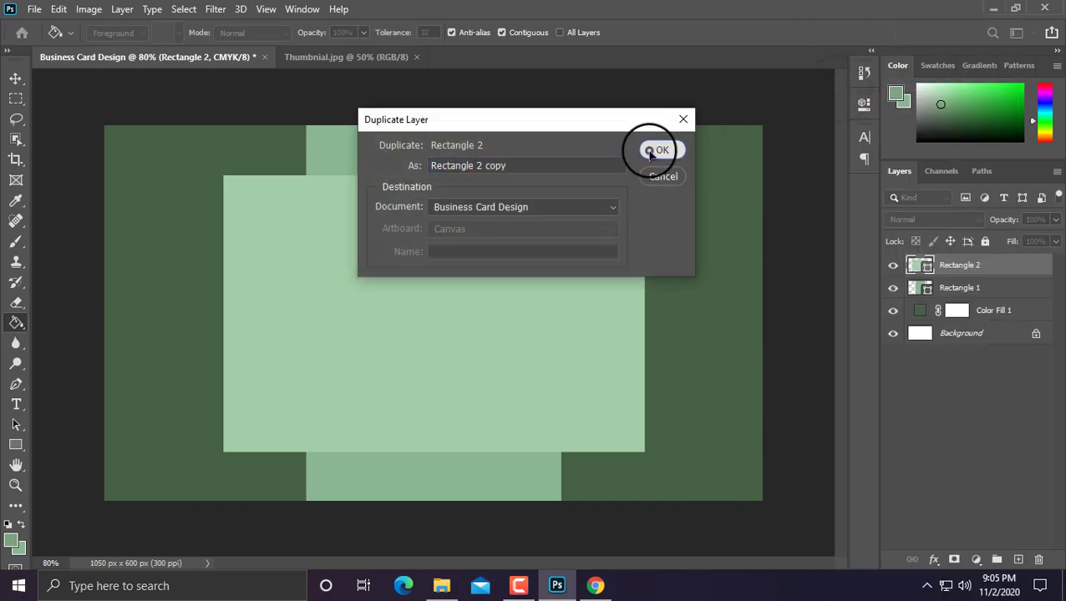
{"action": "left_click", "coordinate": [651, 151]}
{"action": "double_click", "coordinate": [917, 264]}
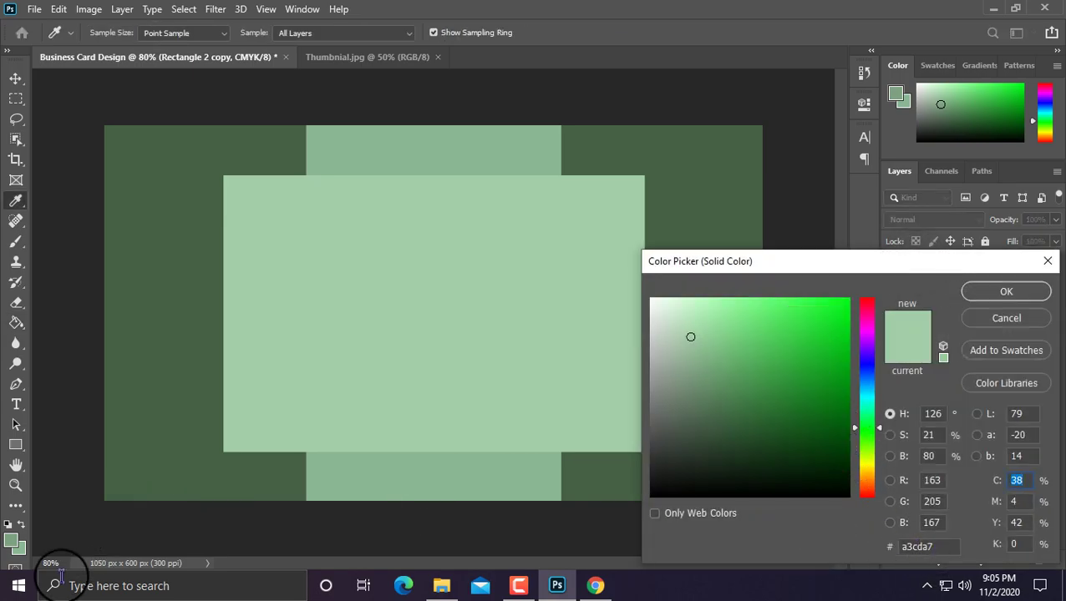
{"action": "left_click", "coordinate": [15, 542]}
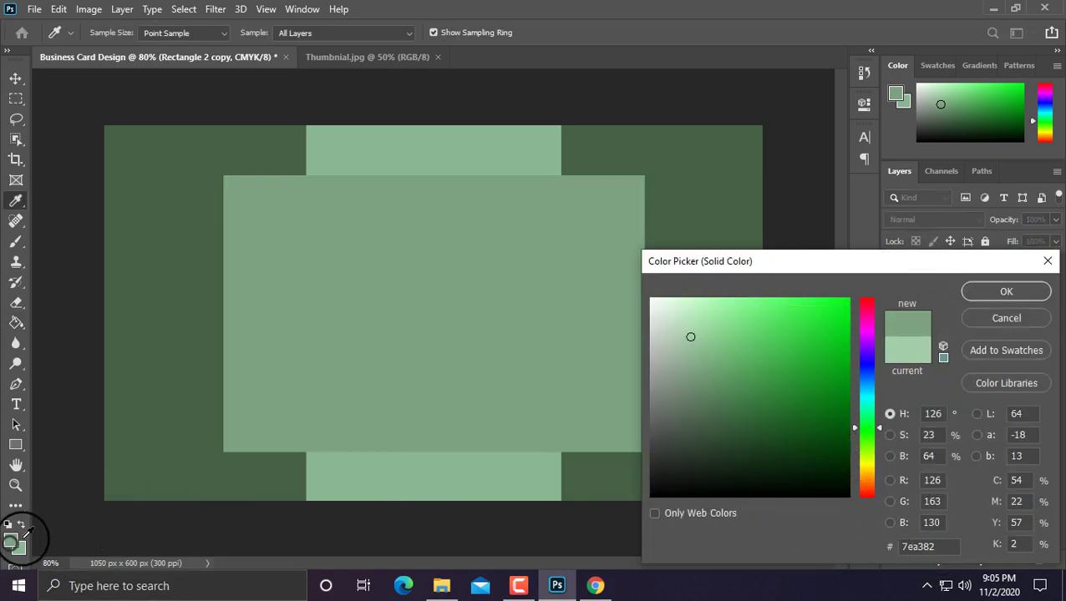
{"action": "left_click", "coordinate": [1005, 291]}
Reshape the copy into a thin slanted trapezoid flap along the panel's left edge.
{"action": "left_click", "coordinate": [15, 81]}
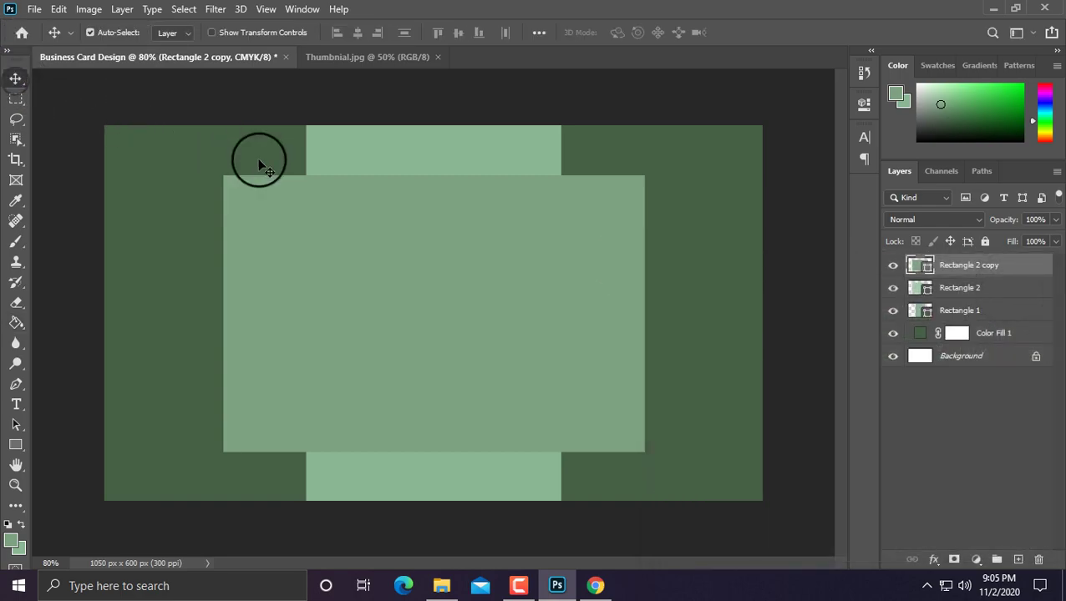
{"action": "key", "text": "ctrl+t"}
{"action": "mouse_move", "coordinate": [644, 315]}
{"action": "left_mouse_down"}
{"action": "mouse_move", "coordinate": [309, 295]}
{"action": "mouse_move", "coordinate": [307, 284]}
{"action": "mouse_move", "coordinate": [331, 320]}
{"action": "mouse_move", "coordinate": [324, 292]}
{"action": "left_mouse_up"}
{"action": "mouse_move", "coordinate": [323, 176]}
{"action": "left_mouse_down"}
{"action": "mouse_move", "coordinate": [336, 115]}
{"action": "mouse_move", "coordinate": [332, 139]}
{"action": "left_mouse_up"}
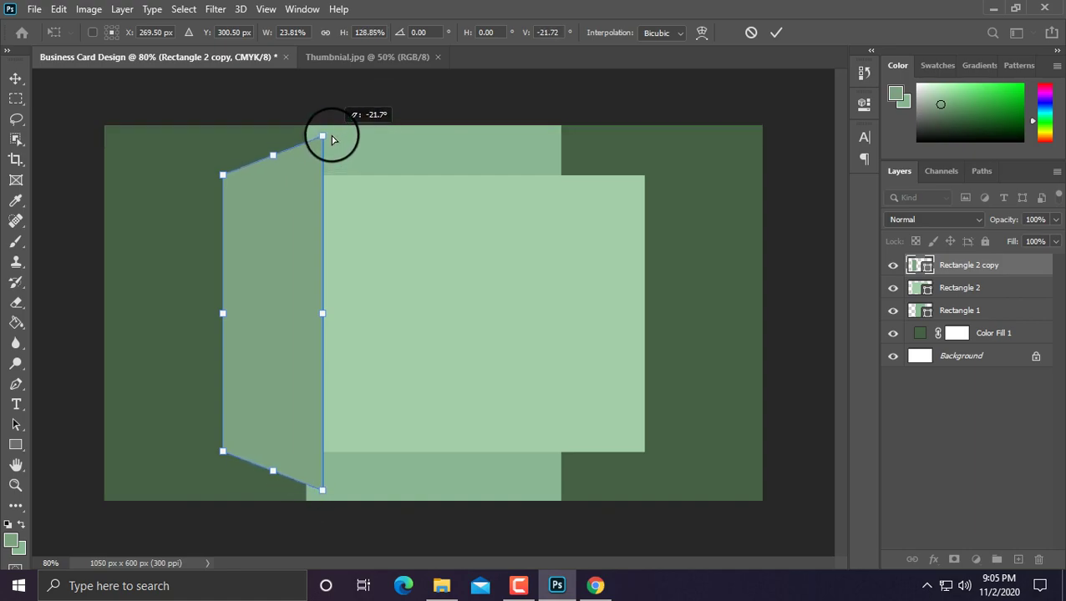
{"action": "key", "text": "Return"}
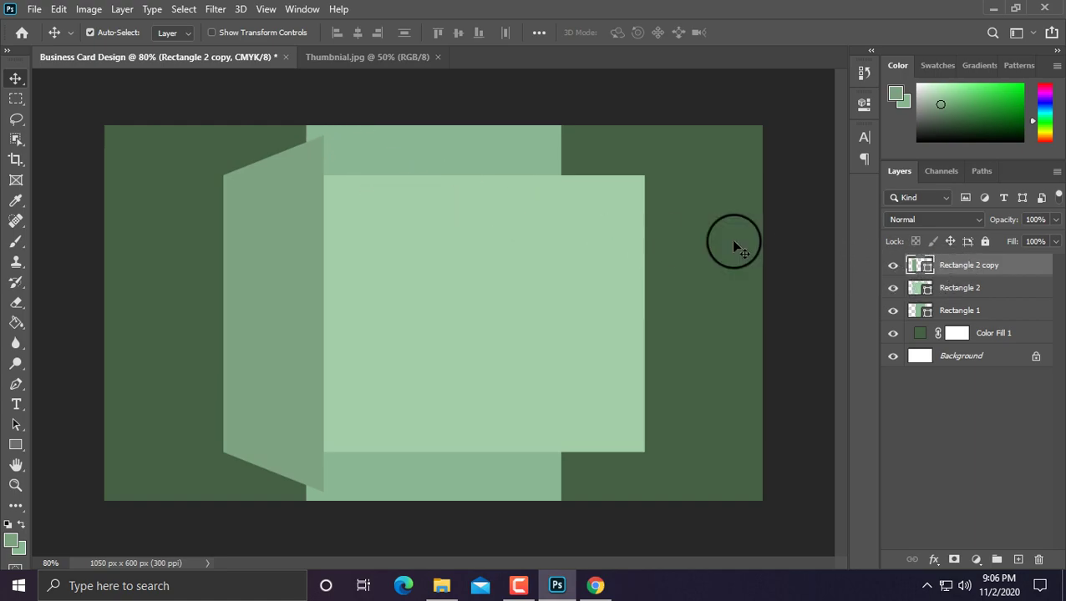
Move the flap below Rectangle 1 and add a horizontally mirrored copy on the right.
{"action": "left_click_drag", "start_coordinate": [945, 269], "coordinate": [954, 316]}
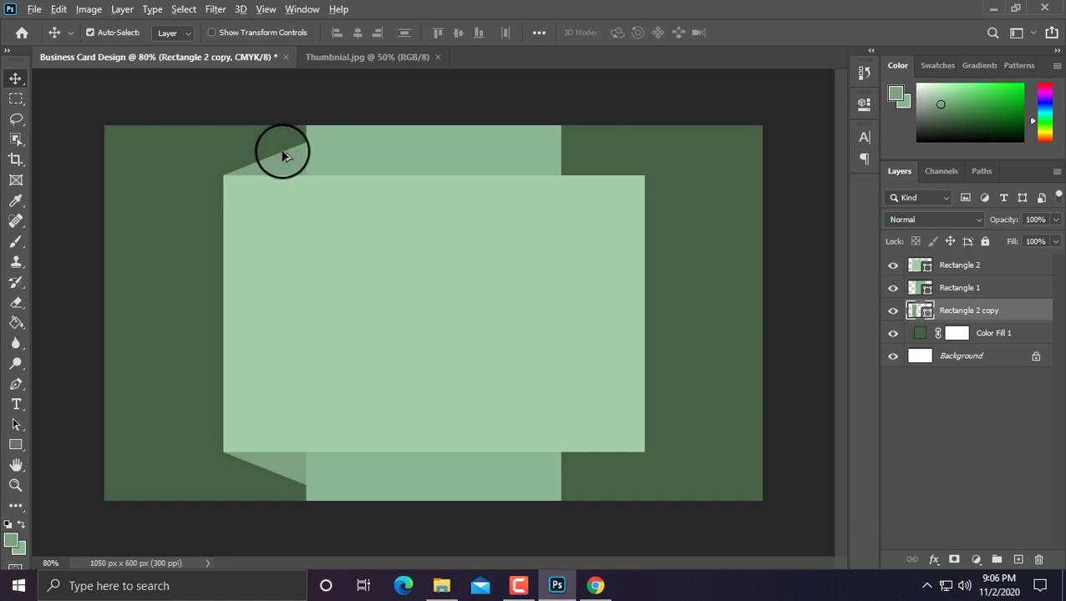
{"action": "left_click_drag", "start_coordinate": [285, 160], "coordinate": [606, 166]}
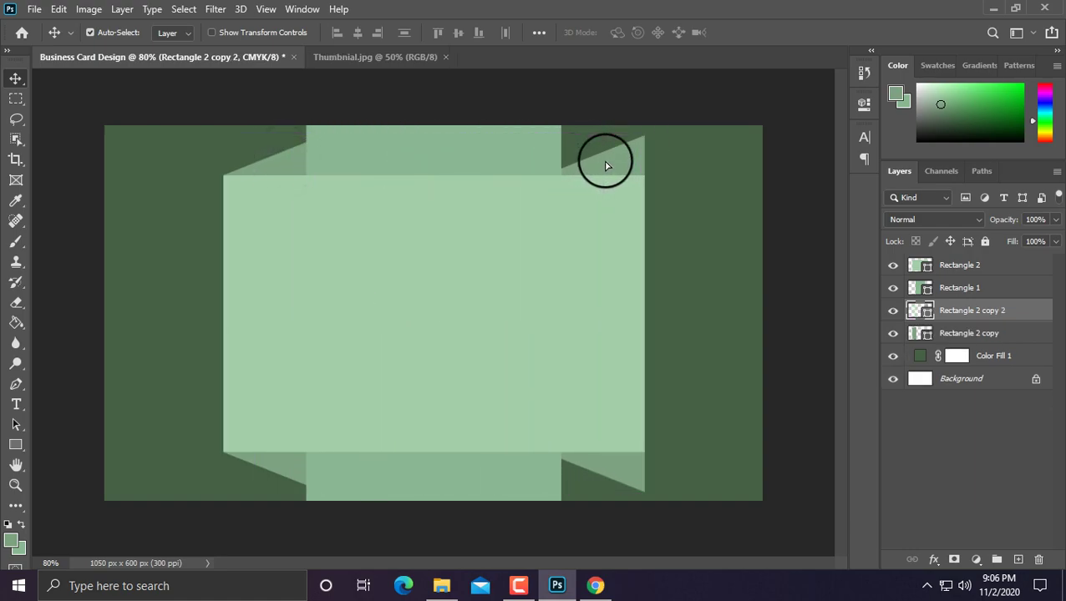
{"action": "key", "text": "ctrl+t"}
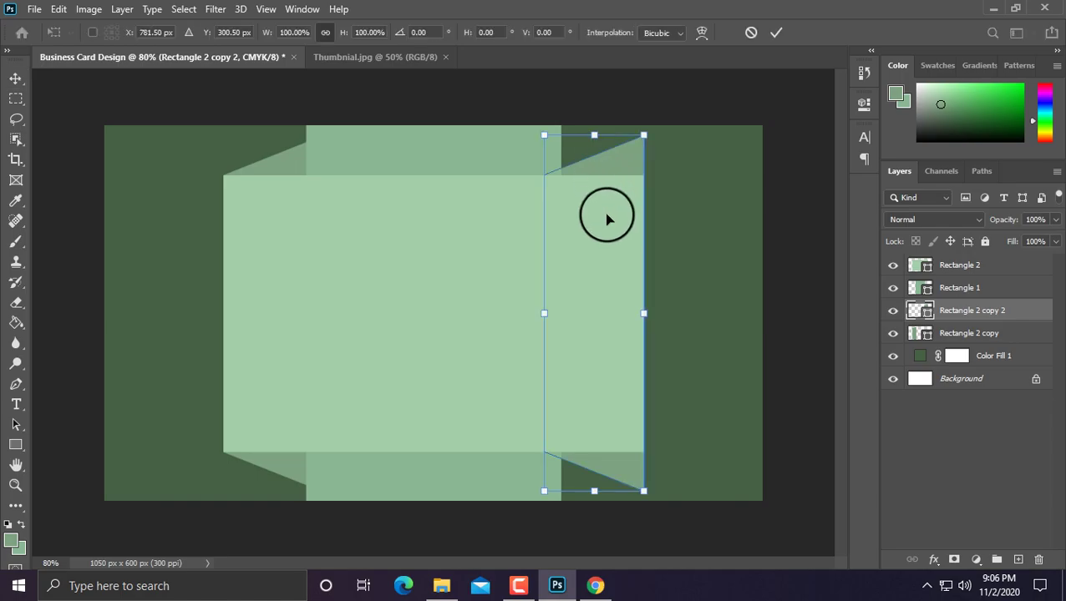
{"action": "right_click", "coordinate": [609, 218]}
{"action": "left_click", "coordinate": [661, 482]}
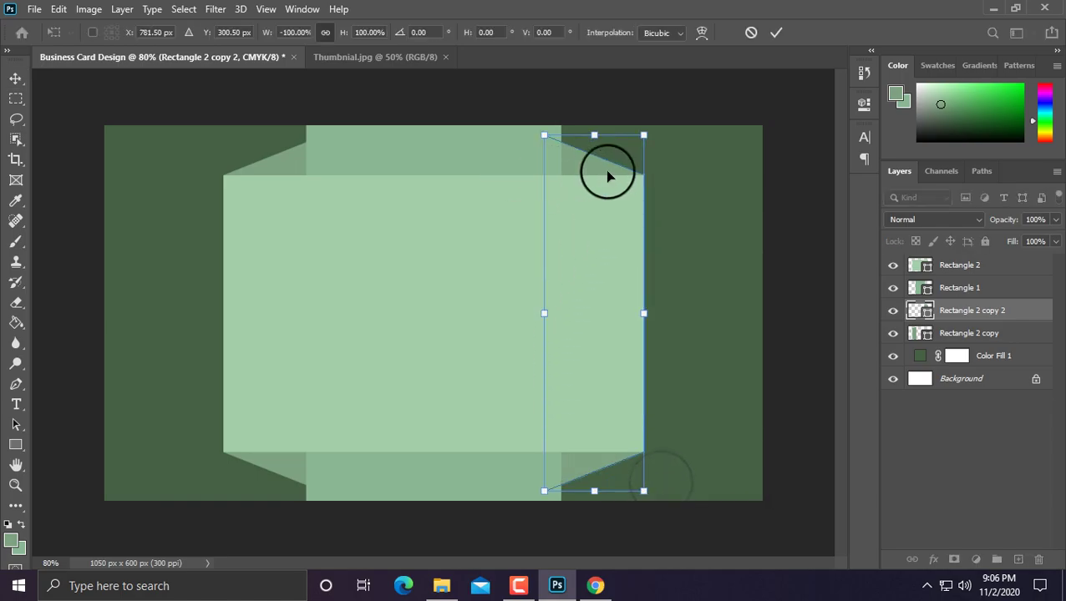
{"action": "key", "text": "Return"}
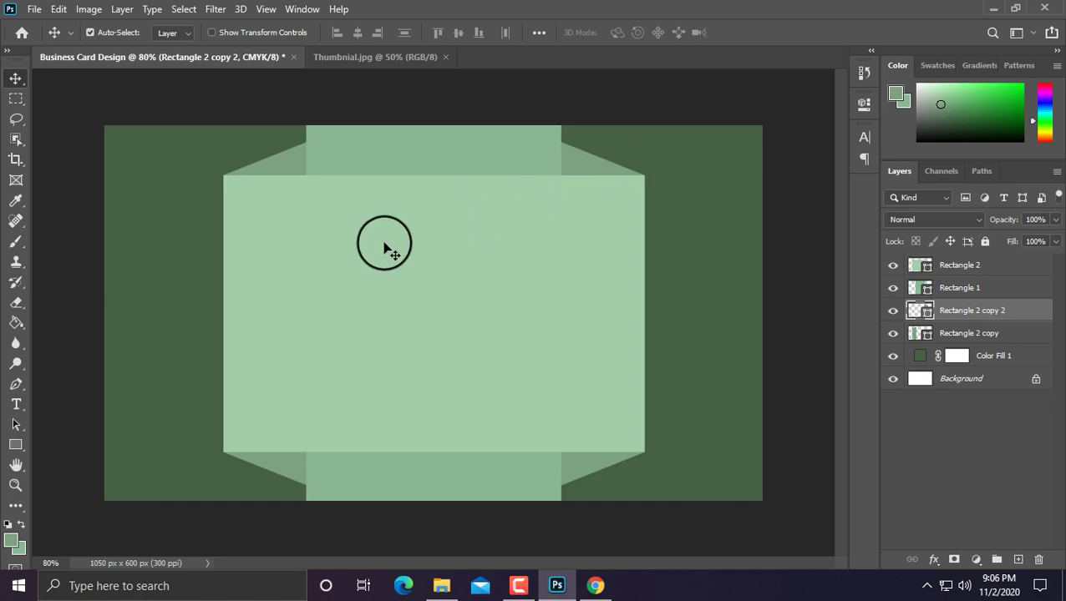
Bring up the Open dialog to load another file.
{"action": "scroll", "coordinate": [385, 249], "scroll_direction": "up", "scroll_amount": 1}
{"action": "scroll", "coordinate": [385, 248], "scroll_direction": "up", "scroll_amount": 1}
{"action": "scroll", "coordinate": [385, 248], "scroll_direction": "down", "scroll_amount": 1}
{"action": "scroll", "coordinate": [385, 248], "scroll_direction": "up", "scroll_amount": 1}
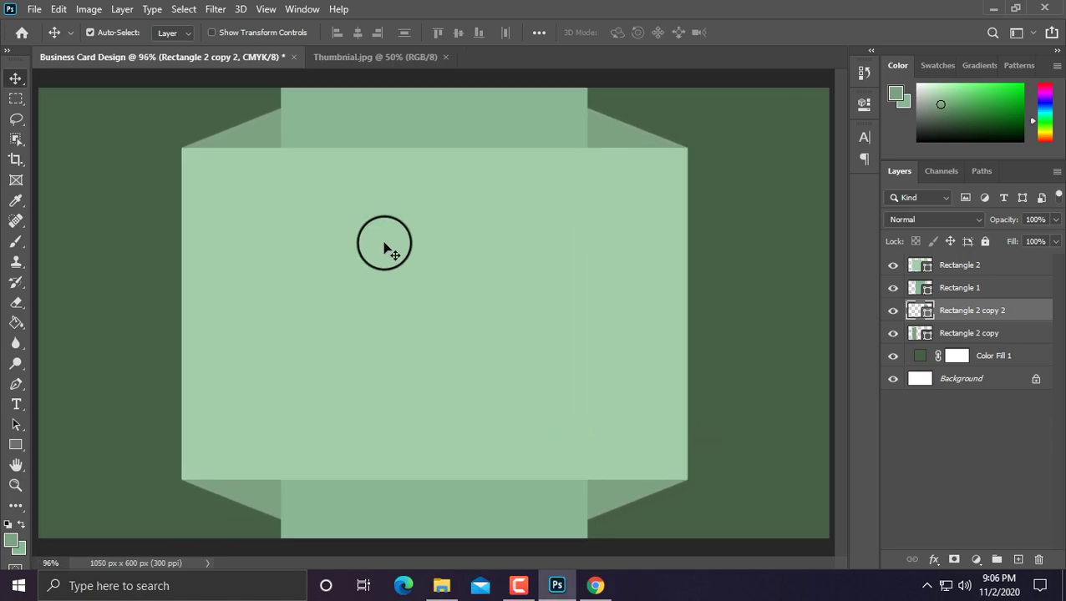
{"action": "scroll", "coordinate": [386, 249], "scroll_direction": "down", "scroll_amount": 1}
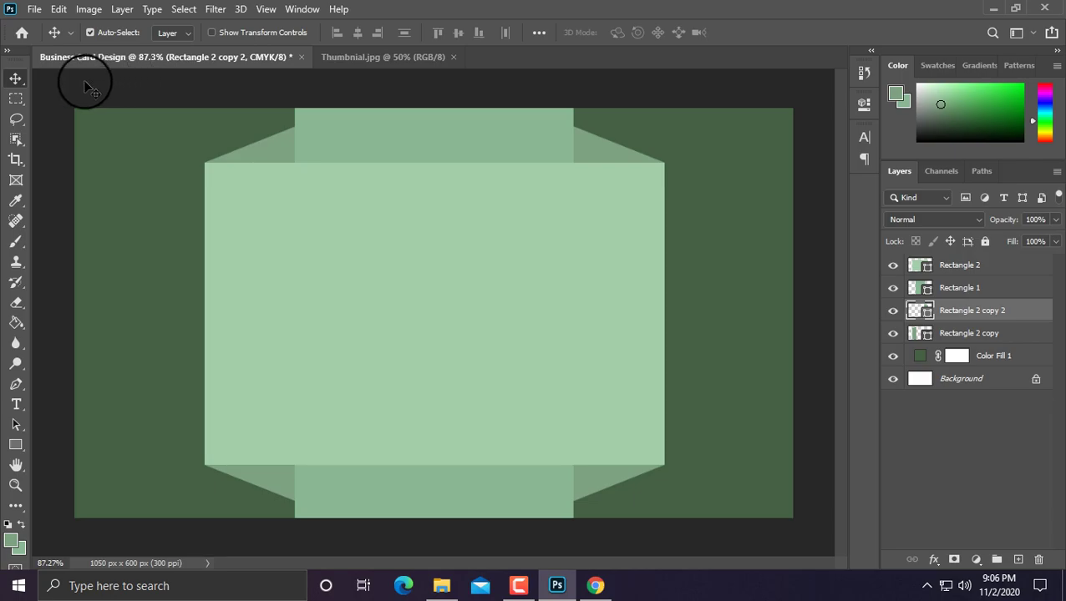
{"action": "left_click", "coordinate": [34, 11]}
{"action": "left_click", "coordinate": [43, 40]}
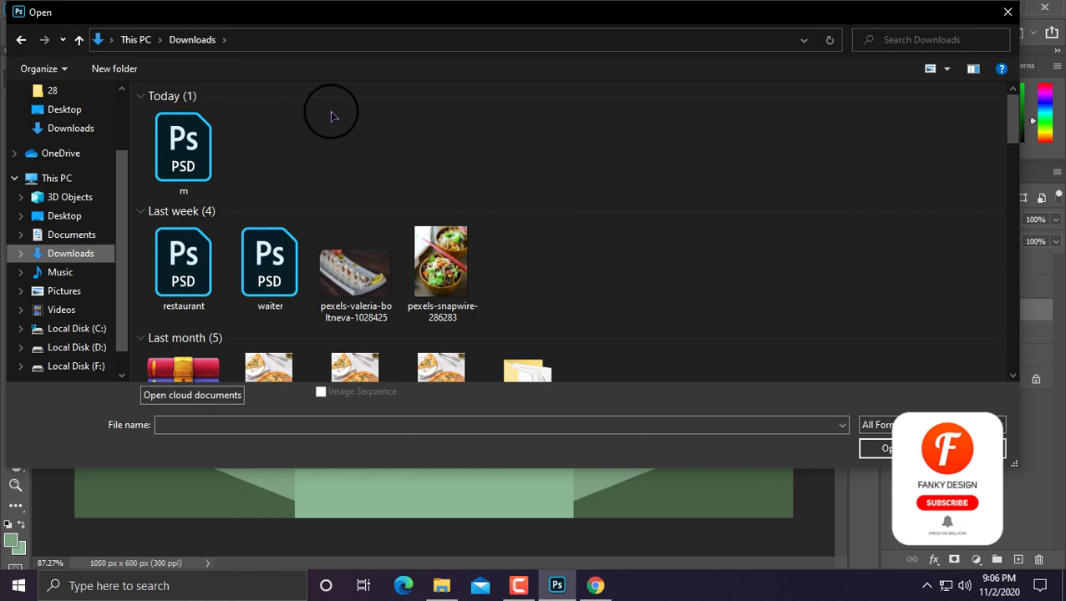
Open m.psd, bring the Forma 1 M shape onto the card and centre it.
{"action": "double_click", "coordinate": [180, 144]}
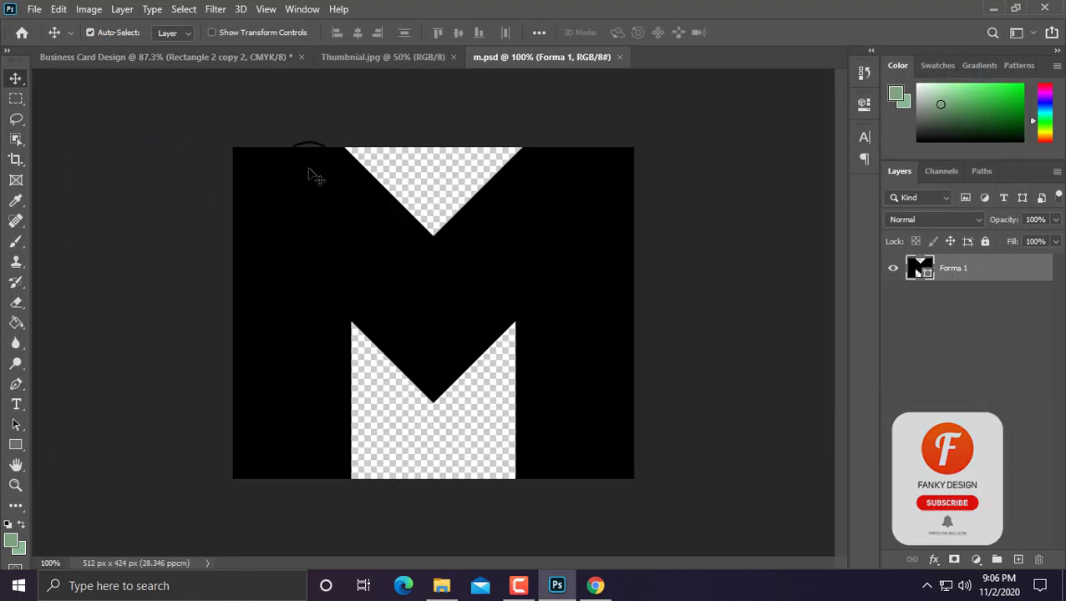
{"action": "left_click_drag", "start_coordinate": [311, 173], "coordinate": [347, 291]}
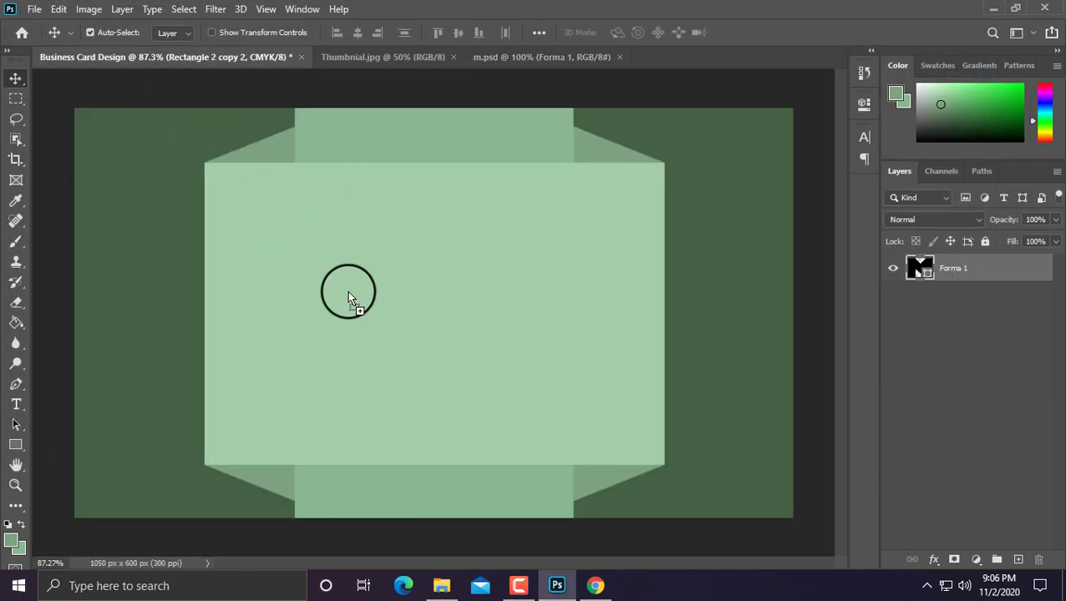
{"action": "mouse_move", "coordinate": [965, 313]}
{"action": "left_mouse_down"}
{"action": "mouse_move", "coordinate": [979, 266]}
{"action": "mouse_move", "coordinate": [940, 262]}
{"action": "left_mouse_up"}
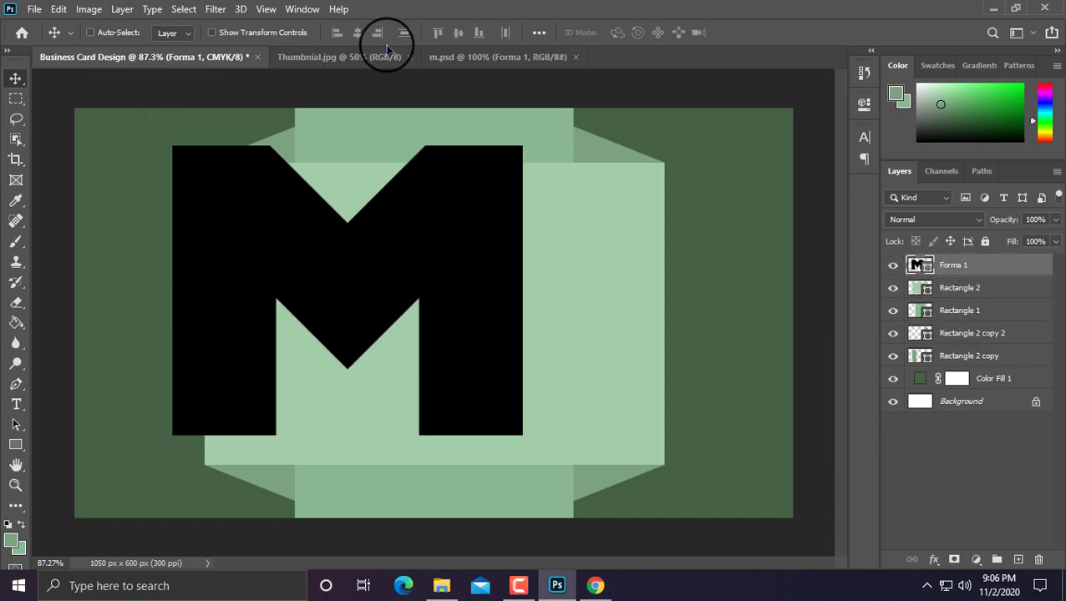
{"action": "key", "text": "ctrl+a"}
{"action": "left_click", "coordinate": [357, 32]}
{"action": "left_click", "coordinate": [459, 32]}
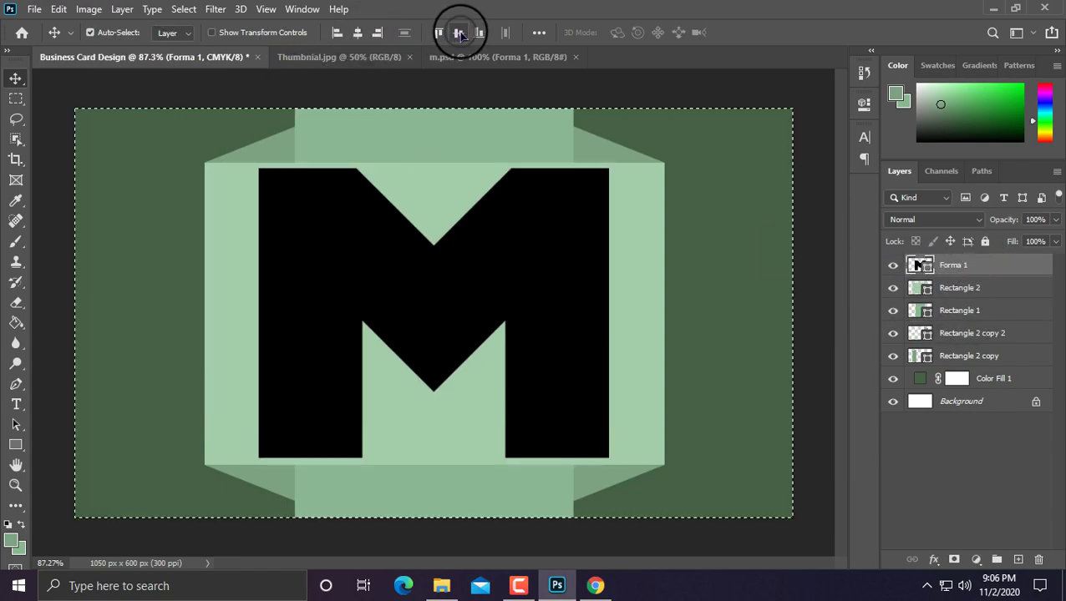
{"action": "key", "text": "ctrl+d"}
Scale the M to about 31% and colour it dark green #456145.
{"action": "key", "text": "ctrl+t"}
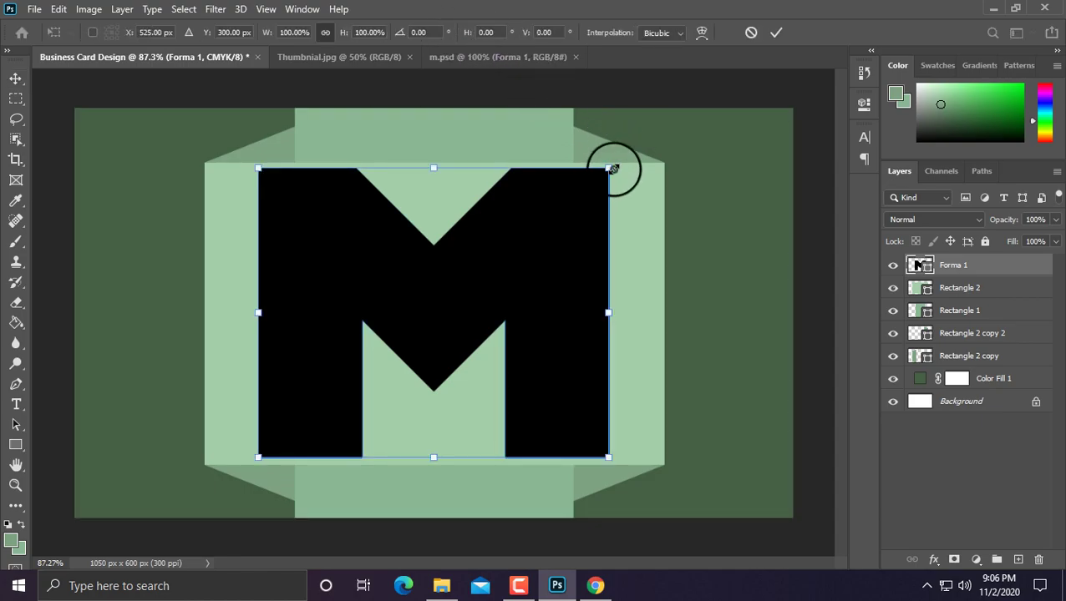
{"action": "left_click_drag", "start_coordinate": [613, 169], "coordinate": [514, 316]}
{"action": "key", "text": "Return"}
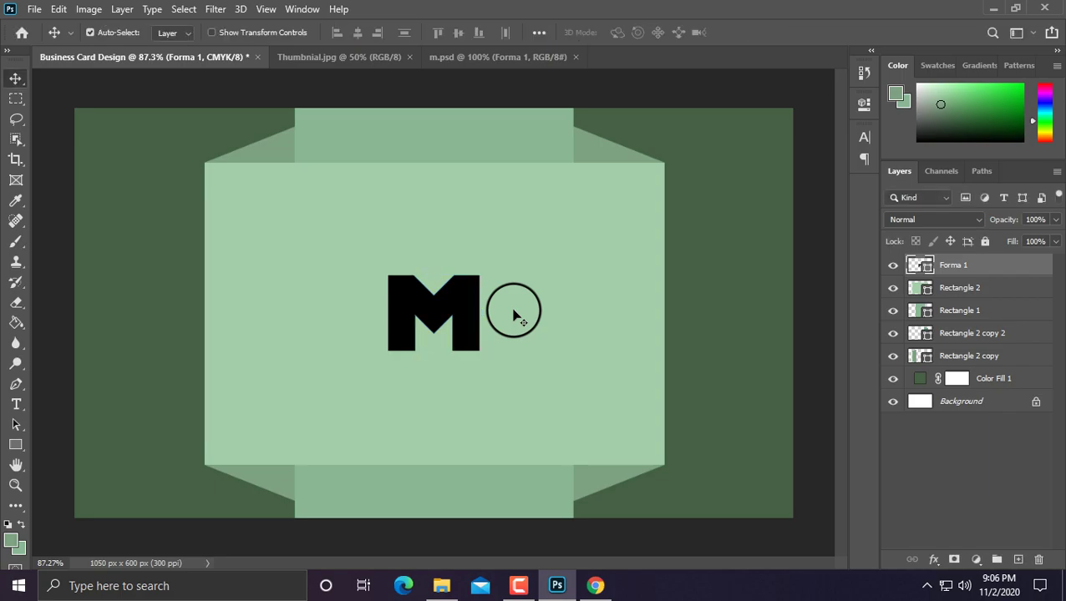
{"action": "double_click", "coordinate": [919, 266]}
{"action": "left_click", "coordinate": [191, 169]}
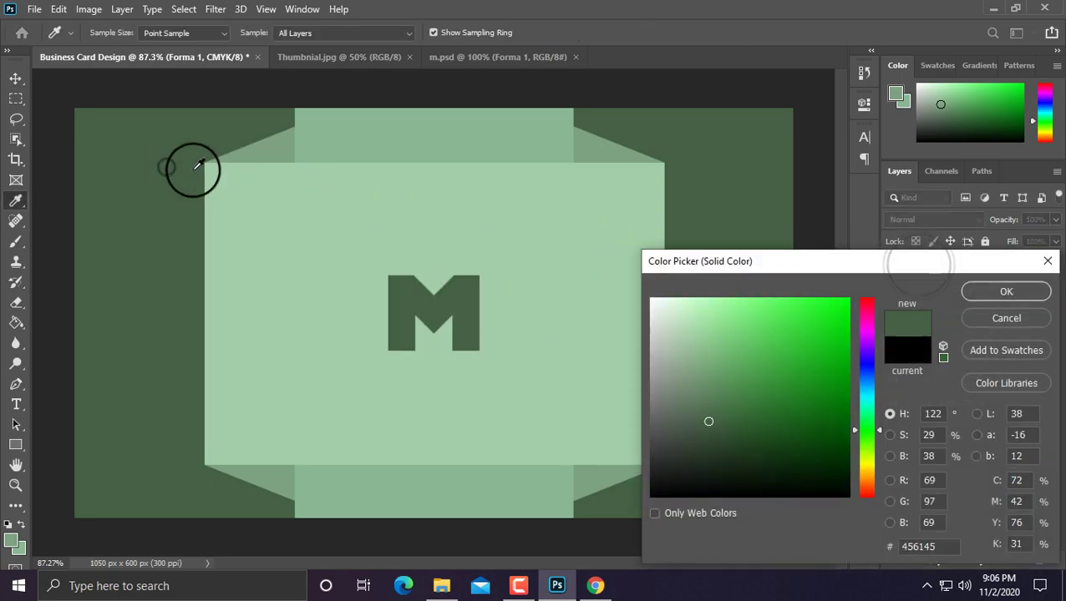
{"action": "left_click", "coordinate": [1005, 296]}
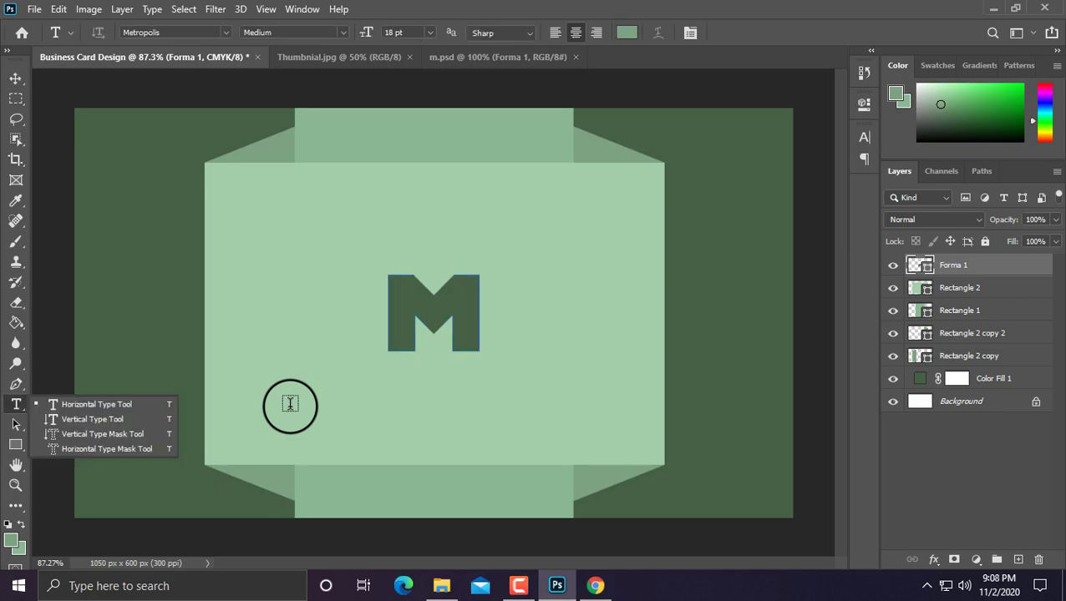
Type MONARCH DESIGNS below the M, with MONARCH in Extra Bold.
{"action": "left_click", "coordinate": [293, 407]}
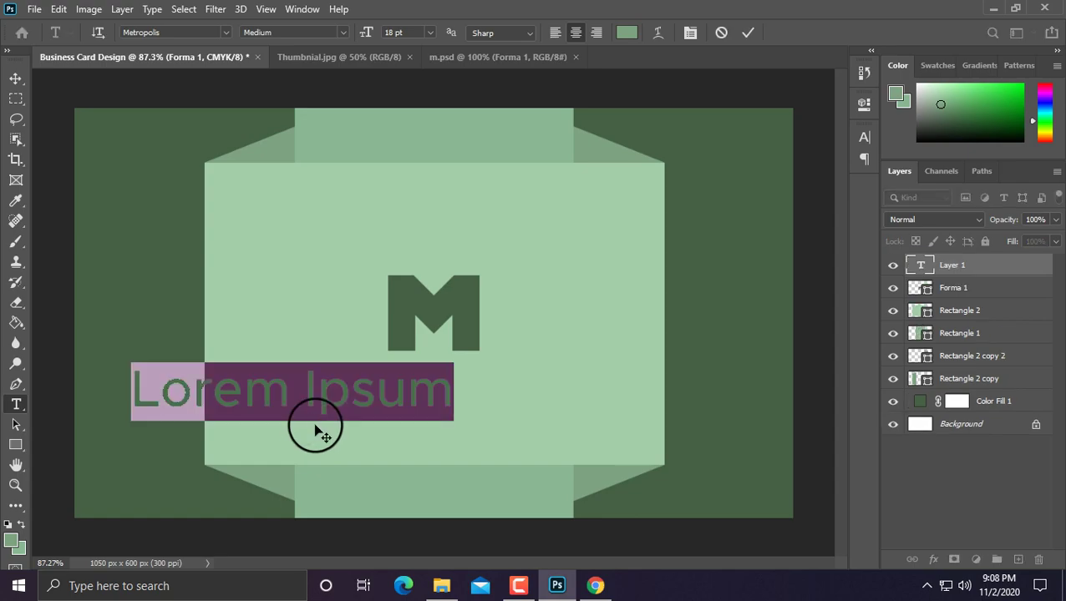
{"action": "type", "text": "M"}
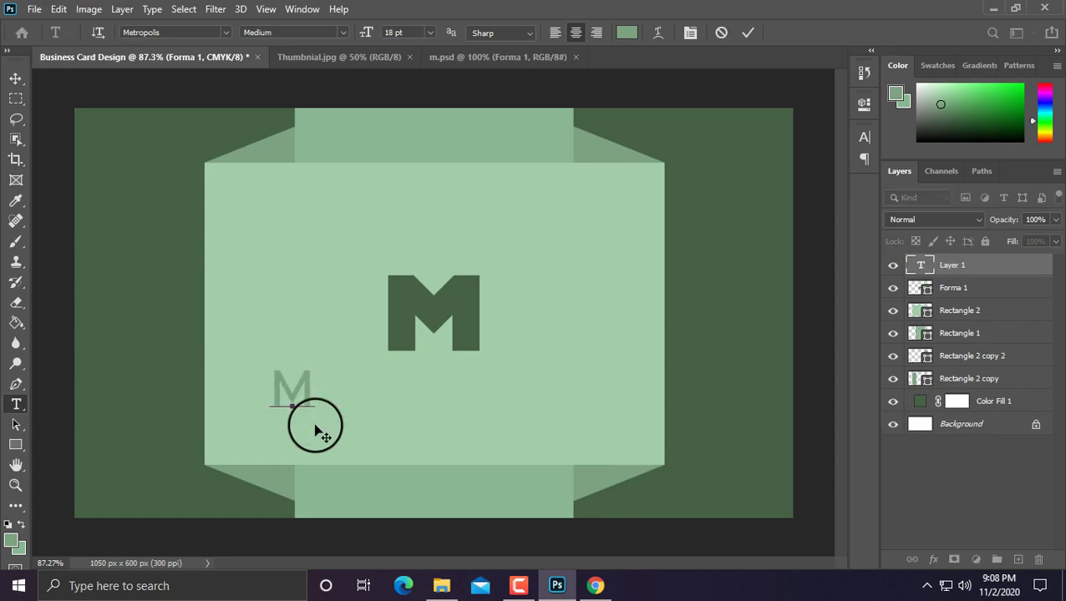
{"action": "type", "text": "ONA"}
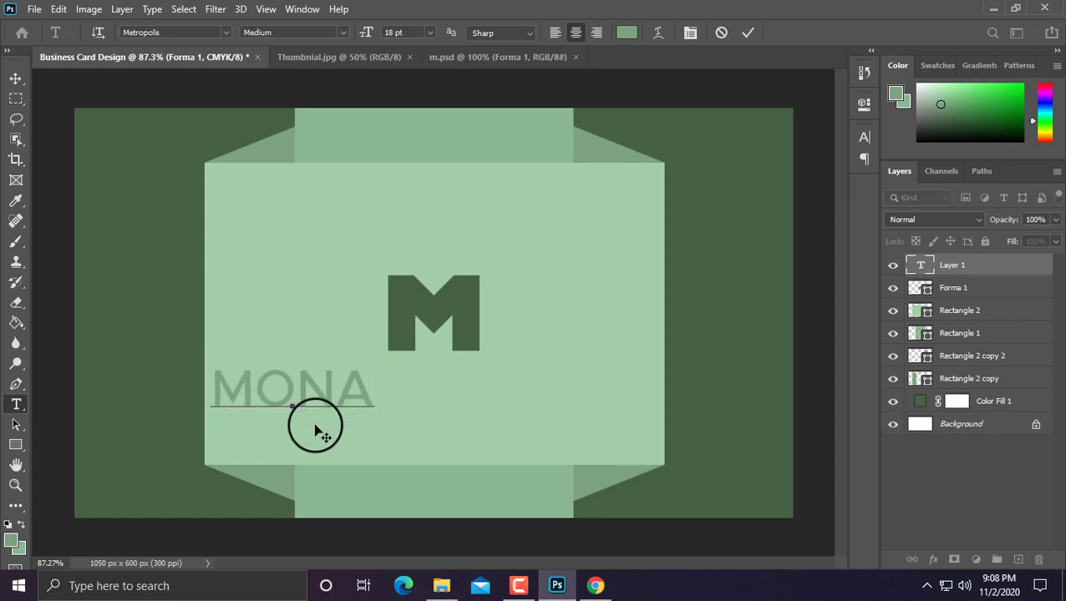
{"action": "type", "text": "RCH DES"}
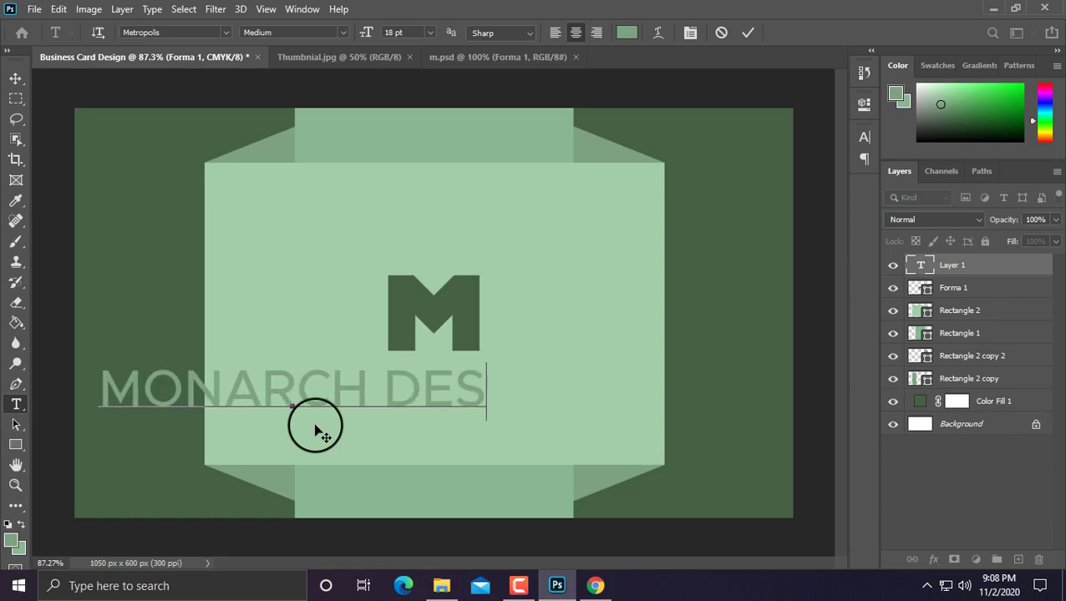
{"action": "type", "text": "IGNS"}
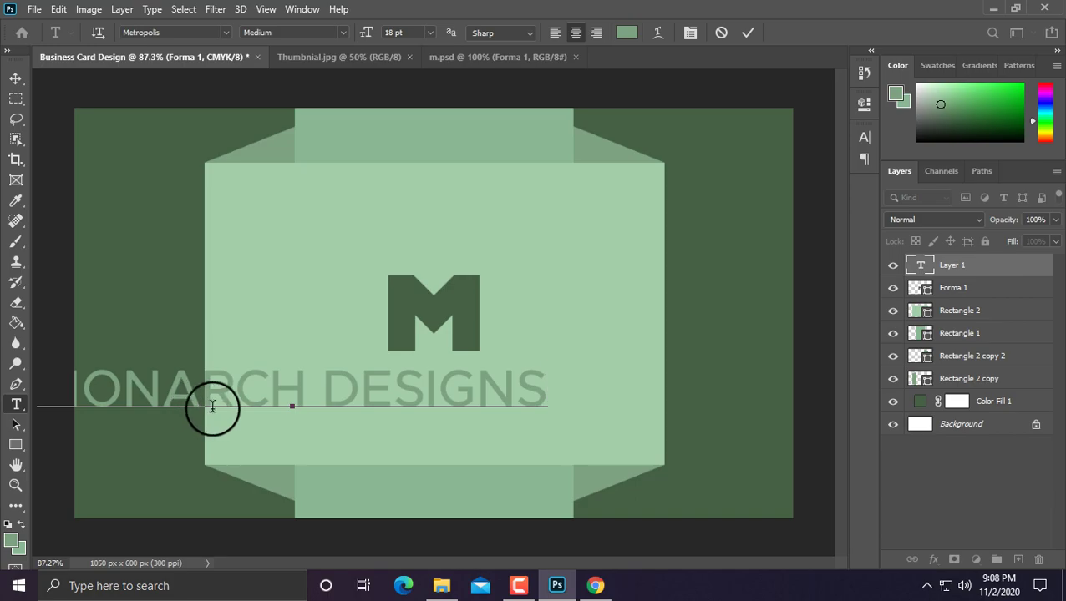
{"action": "double_click", "coordinate": [237, 389]}
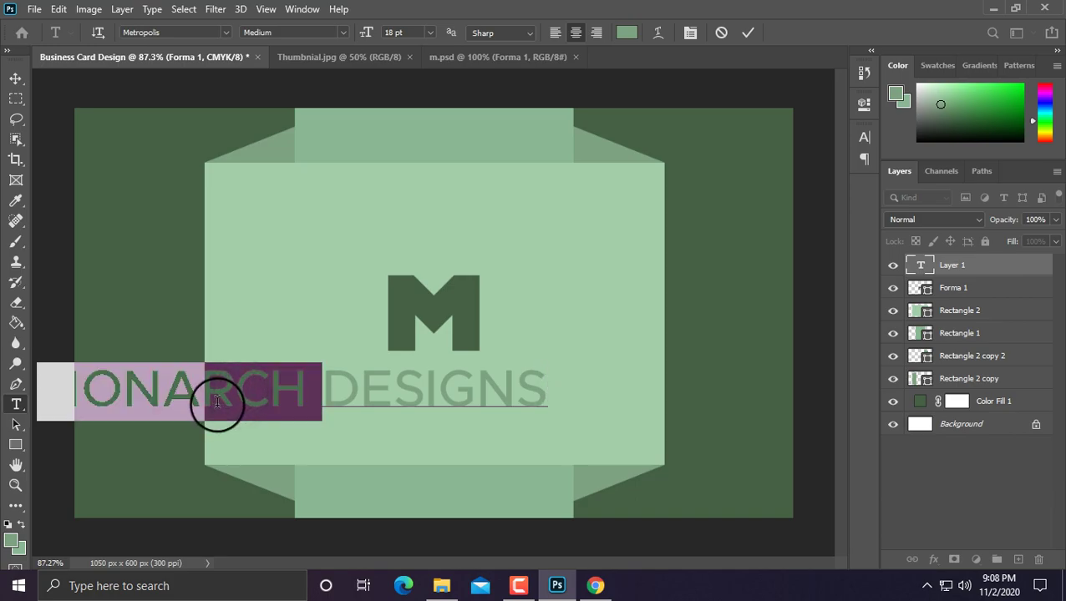
{"action": "left_click", "coordinate": [342, 37]}
{"action": "left_click", "coordinate": [296, 224]}
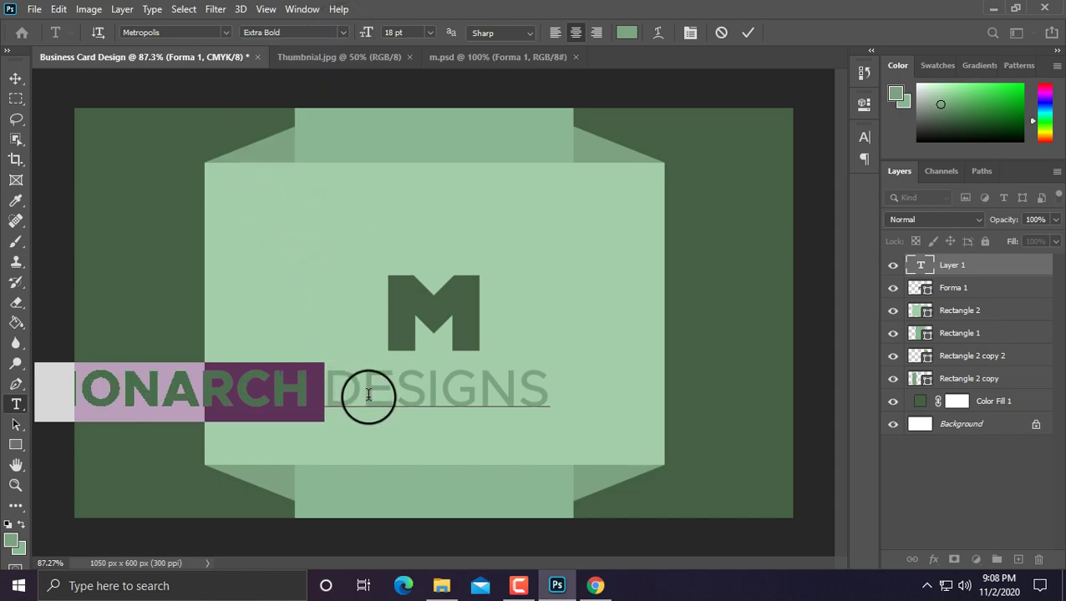
Colour all the MONARCH DESIGNS text dark green #456145.
{"action": "key", "text": "ctrl+a"}
{"action": "left_click", "coordinate": [626, 32]}
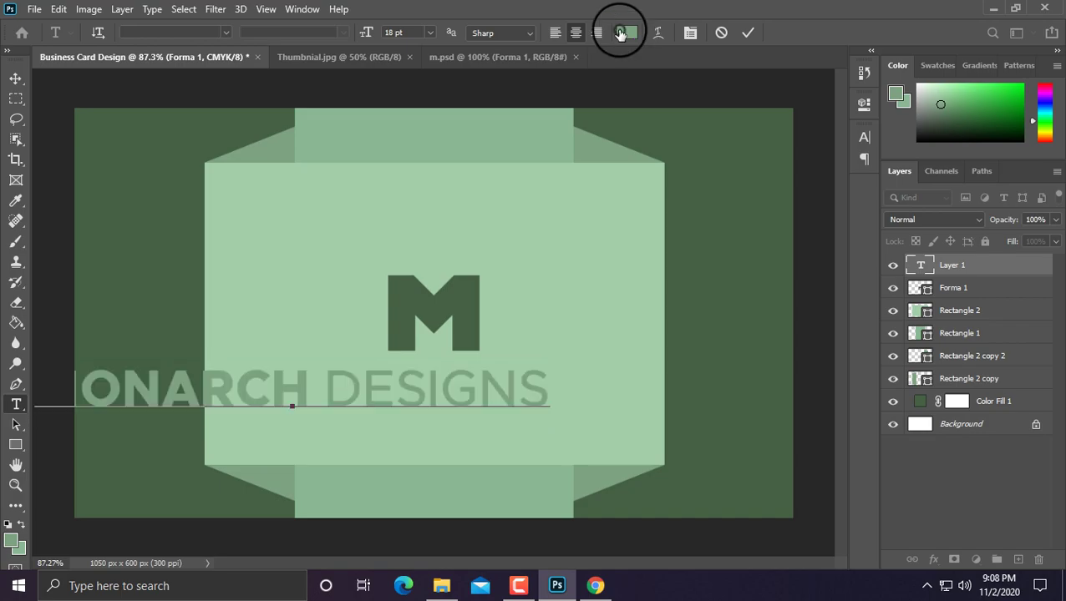
{"action": "left_click", "coordinate": [434, 316]}
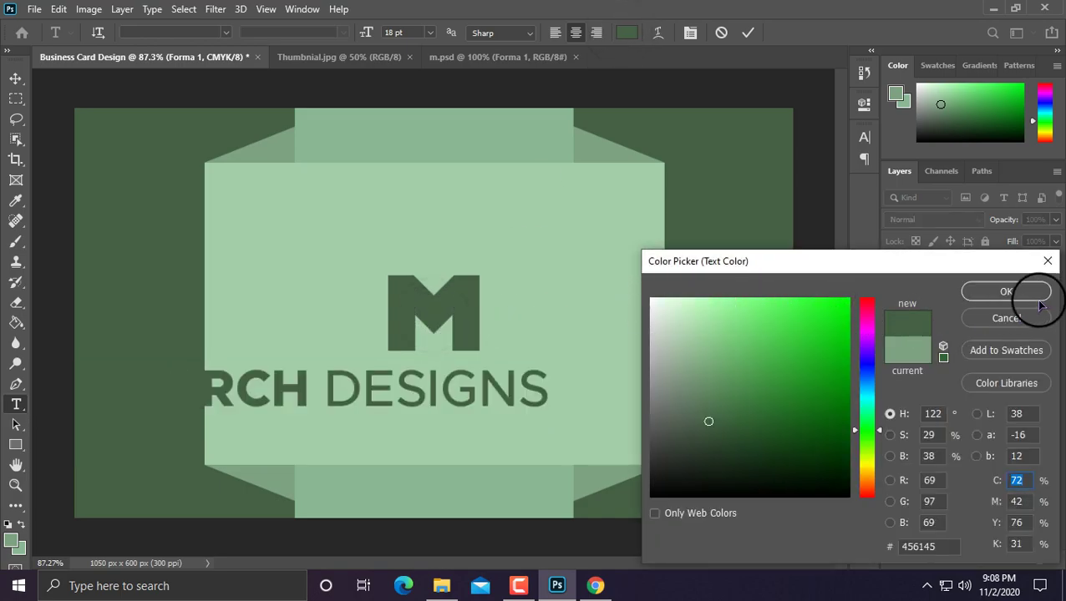
{"action": "left_click", "coordinate": [1006, 291]}
Shrink the MONARCH DESIGNS text and move it just under the M.
{"action": "left_click", "coordinate": [16, 78]}
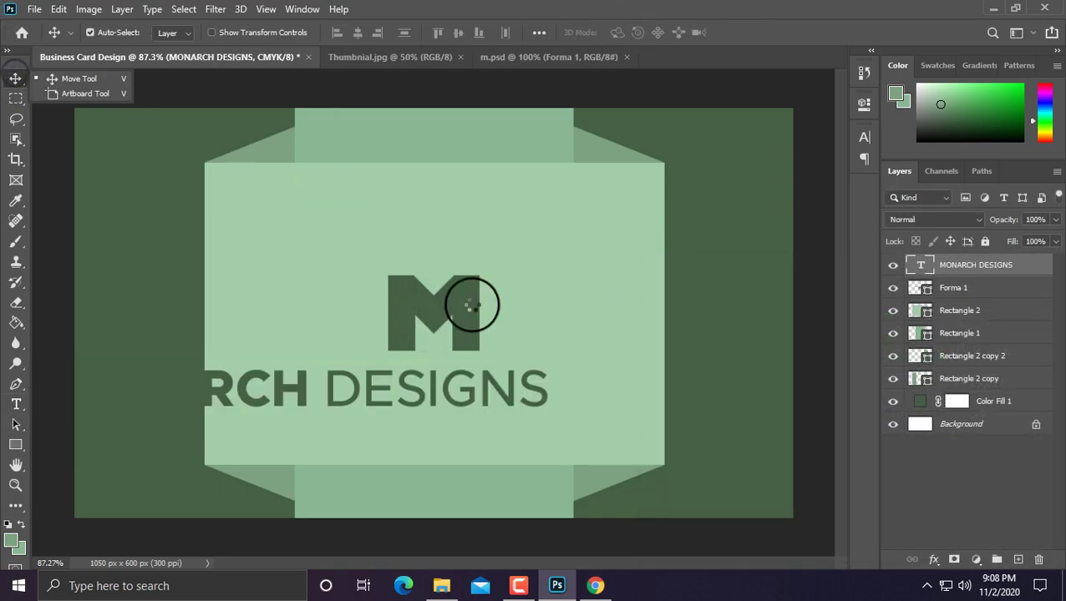
{"action": "key", "text": "ctrl+t"}
{"action": "mouse_move", "coordinate": [548, 363]}
{"action": "left_mouse_down"}
{"action": "mouse_move", "coordinate": [361, 409]}
{"action": "mouse_move", "coordinate": [491, 401]}
{"action": "mouse_move", "coordinate": [493, 386]}
{"action": "left_mouse_up"}
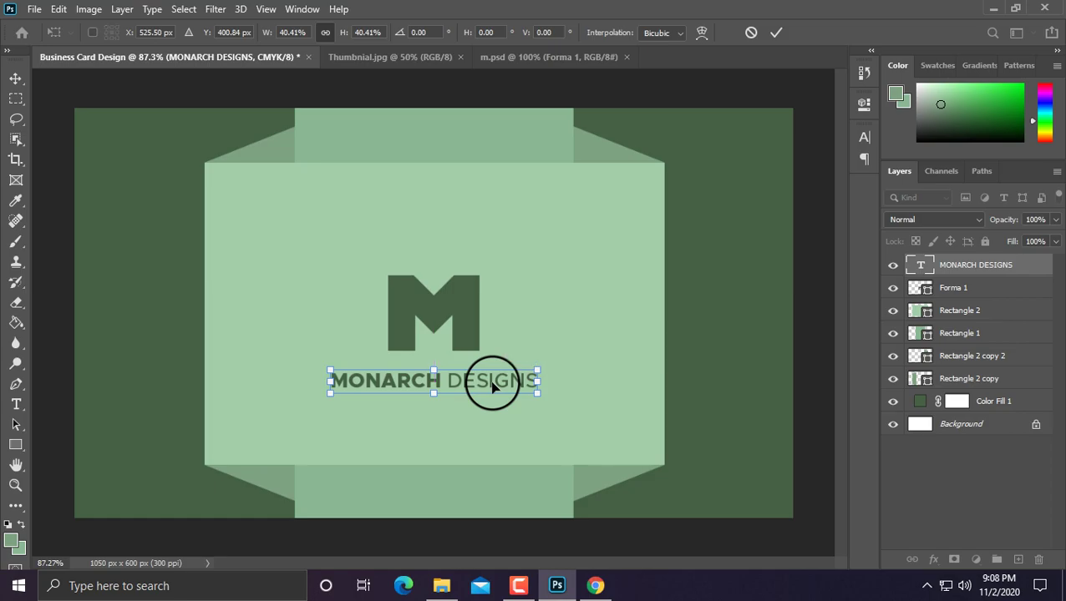
{"action": "key", "text": "Return"}
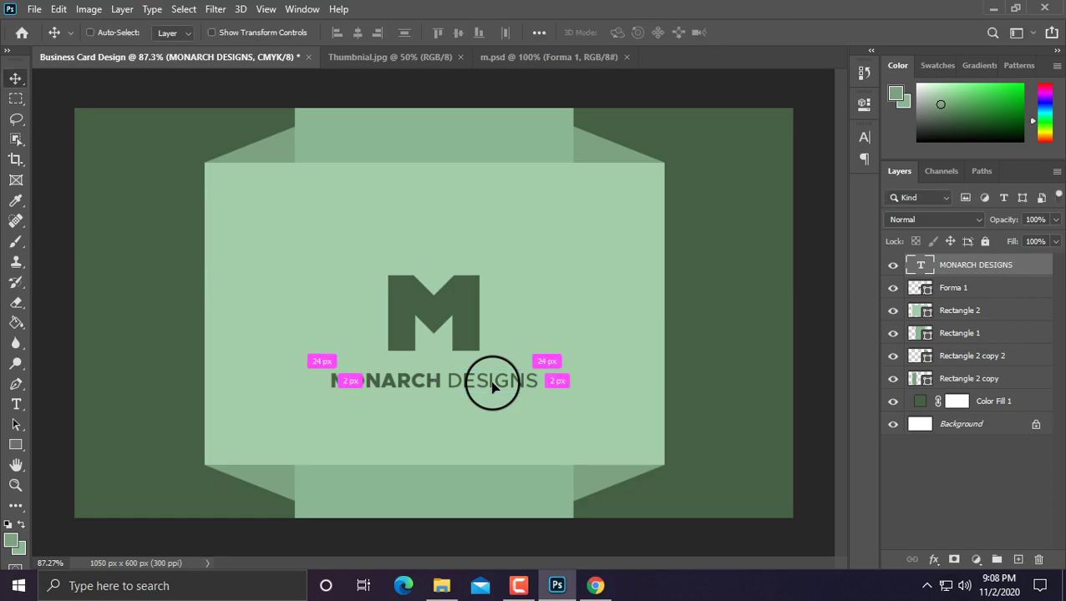
{"action": "key", "text": "ctrl+t"}
{"action": "left_click_drag", "start_coordinate": [493, 386], "coordinate": [491, 377]}
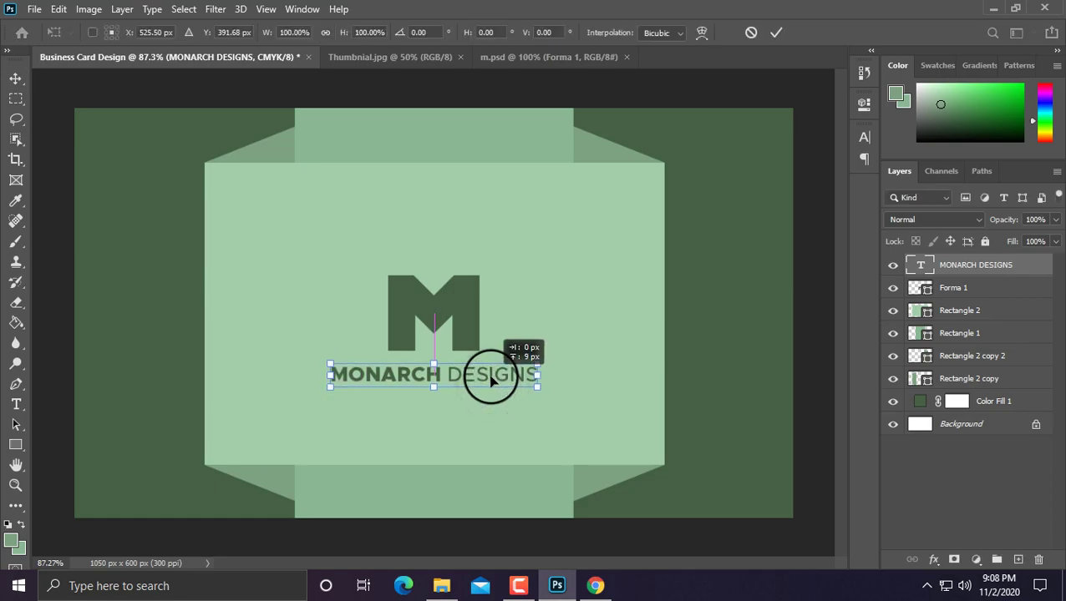
{"action": "key", "text": "Return"}
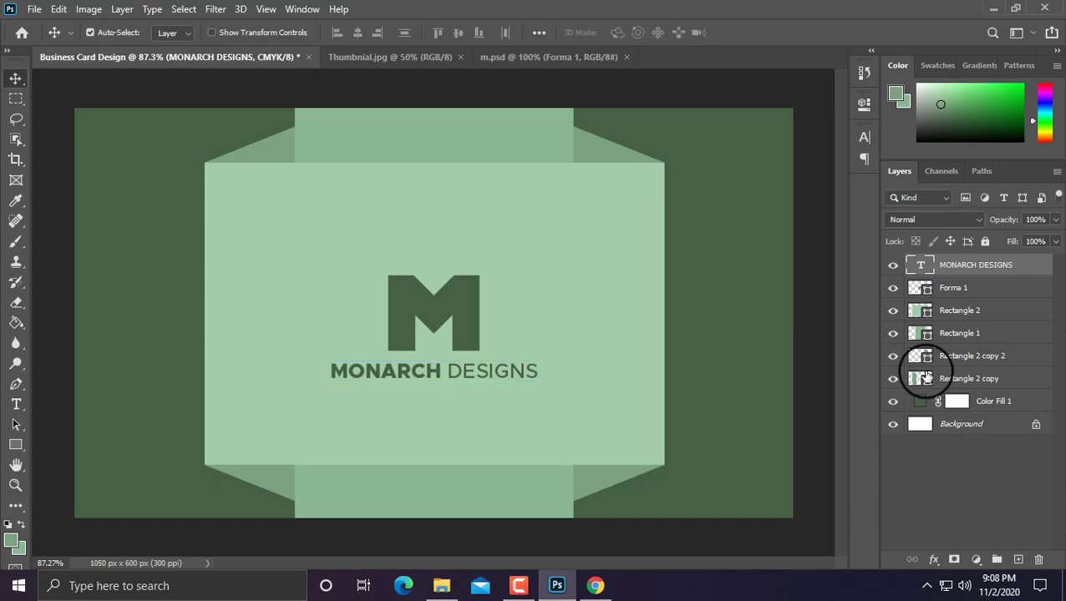
Group the text with the M logo, centre the group and enlarge it to 125%.
{"action": "left_click", "coordinate": [951, 297], "text": "shift"}
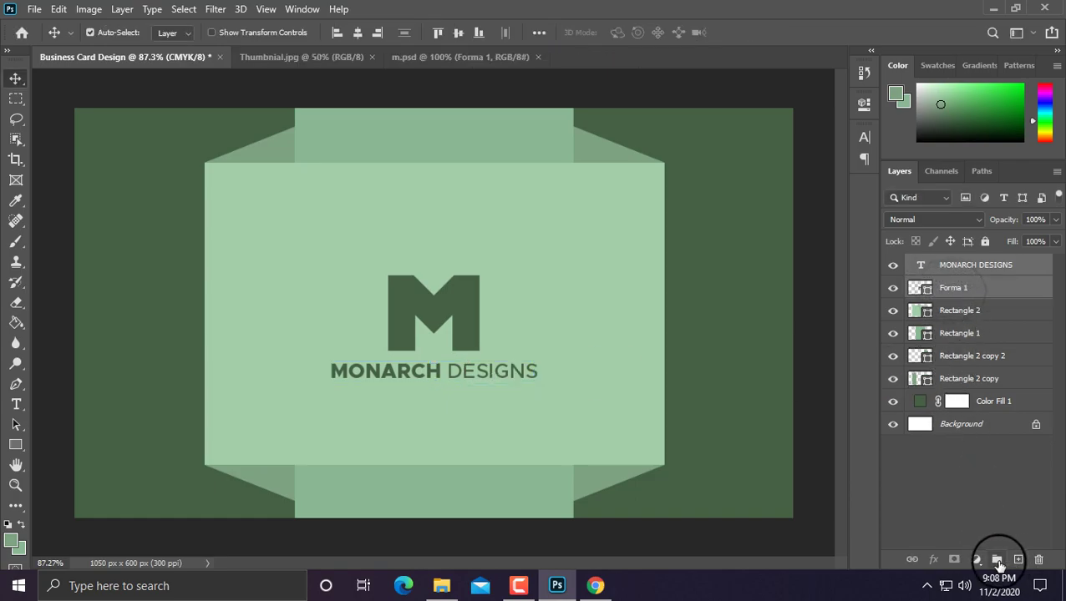
{"action": "left_click", "coordinate": [996, 559]}
{"action": "key", "text": "ctrl+a"}
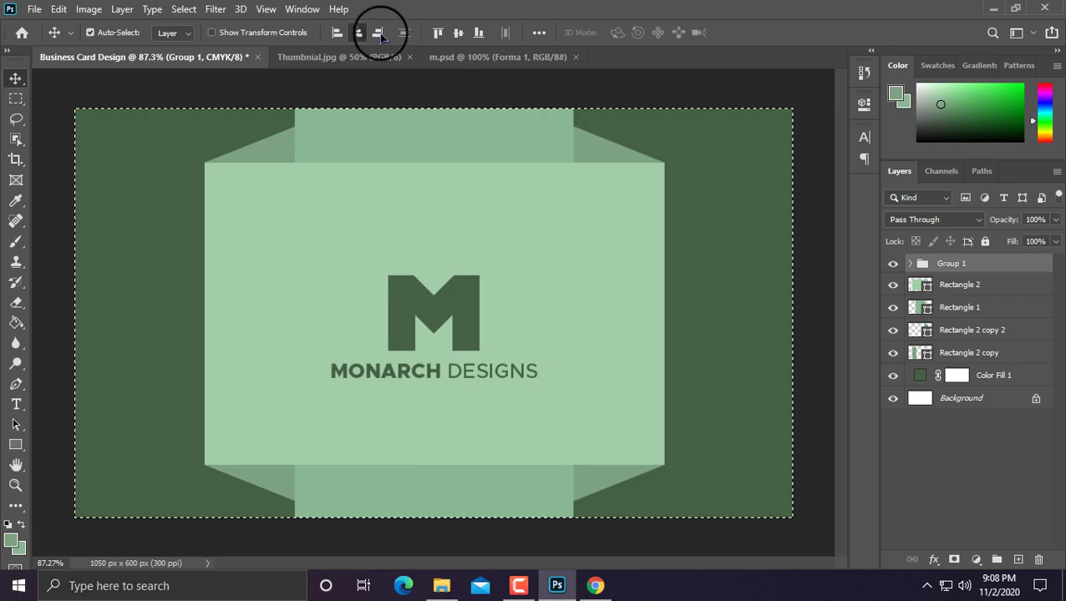
{"action": "left_click", "coordinate": [459, 32]}
{"action": "key", "text": "ctrl+d"}
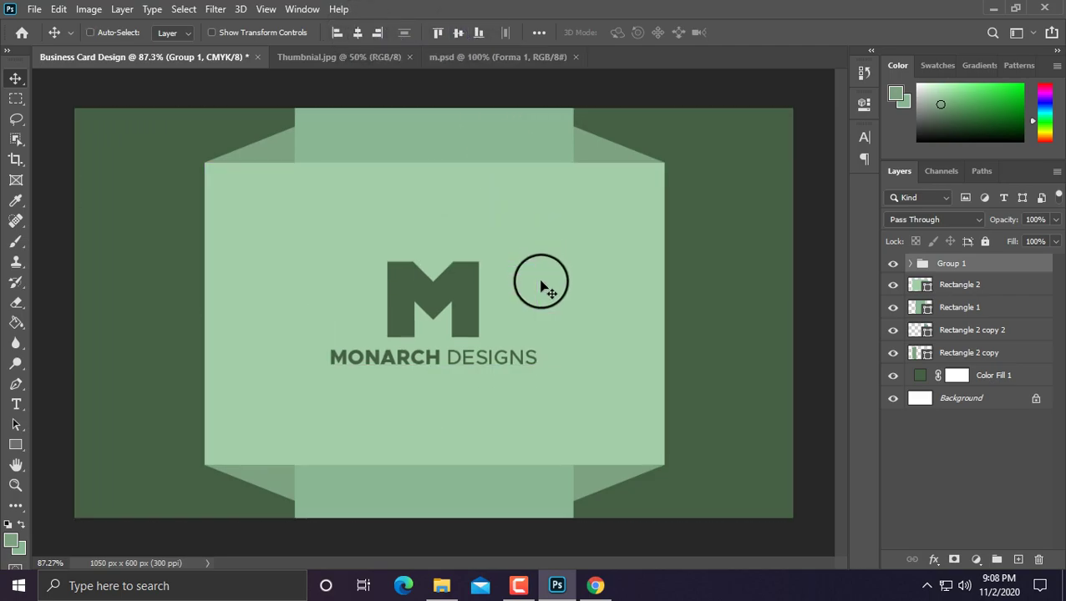
{"action": "key", "text": "ctrl+t"}
{"action": "left_click_drag", "start_coordinate": [535, 256], "coordinate": [559, 247]}
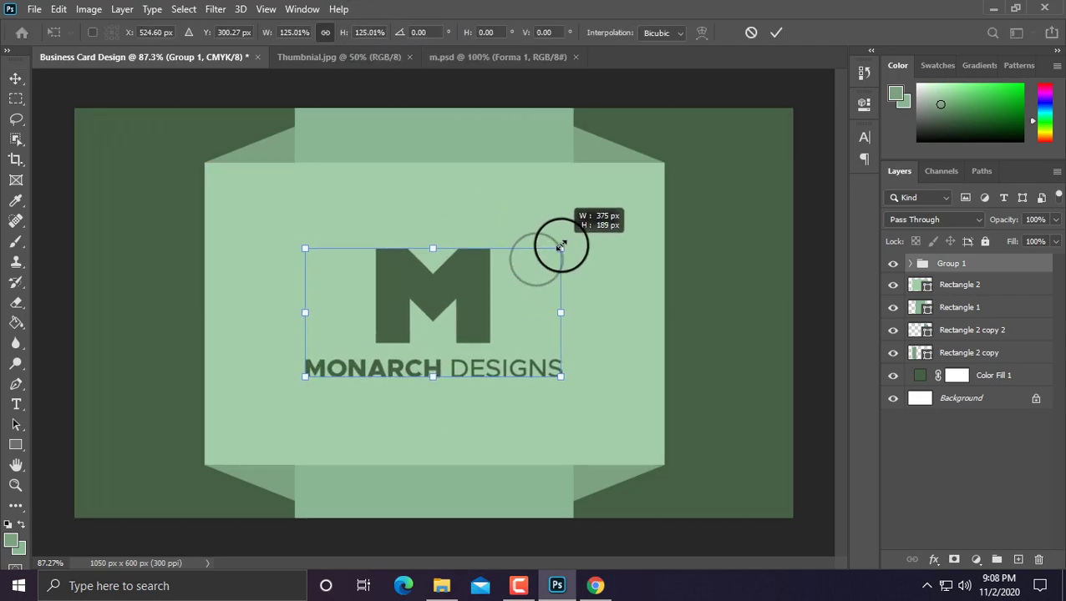
{"action": "key", "text": "Return"}
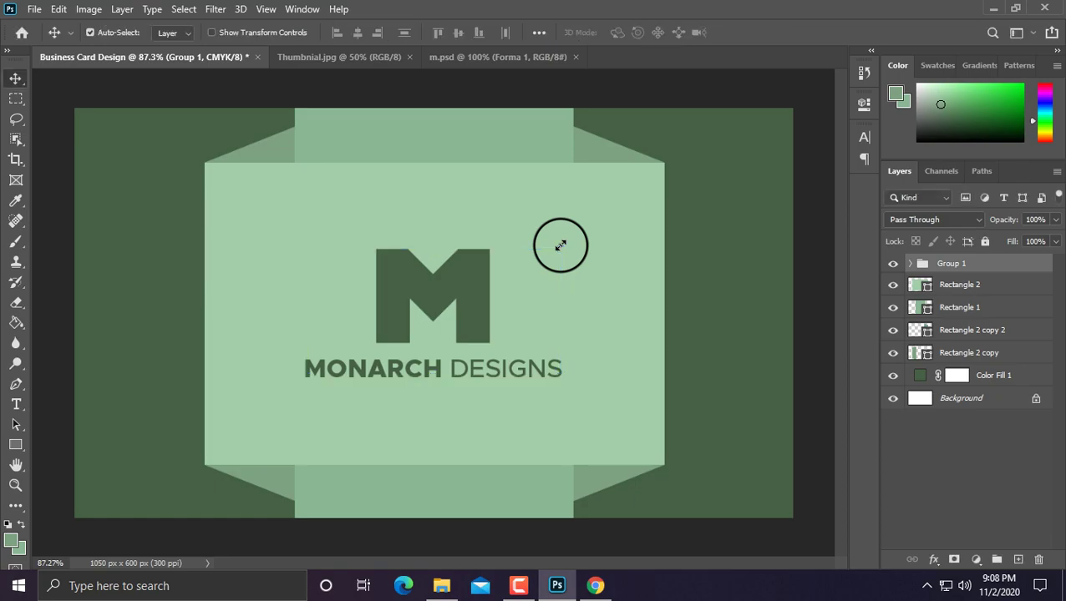
Rename Group 1 to Logo and group all card-front layers as Front Side.
{"action": "double_click", "coordinate": [952, 263]}
{"action": "type", "text": "Logo"}
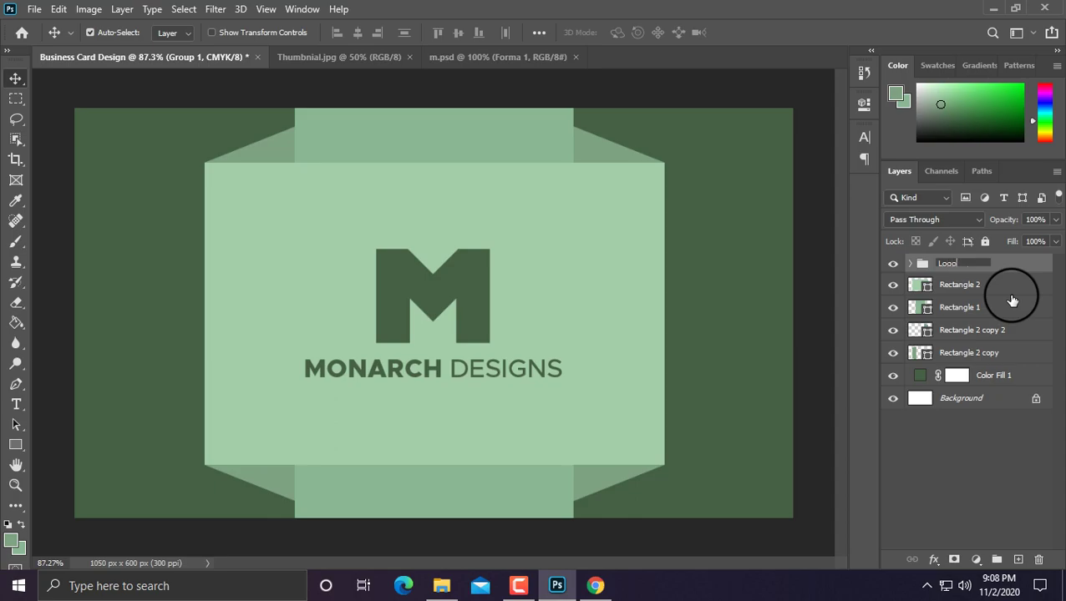
{"action": "key", "text": "Return"}
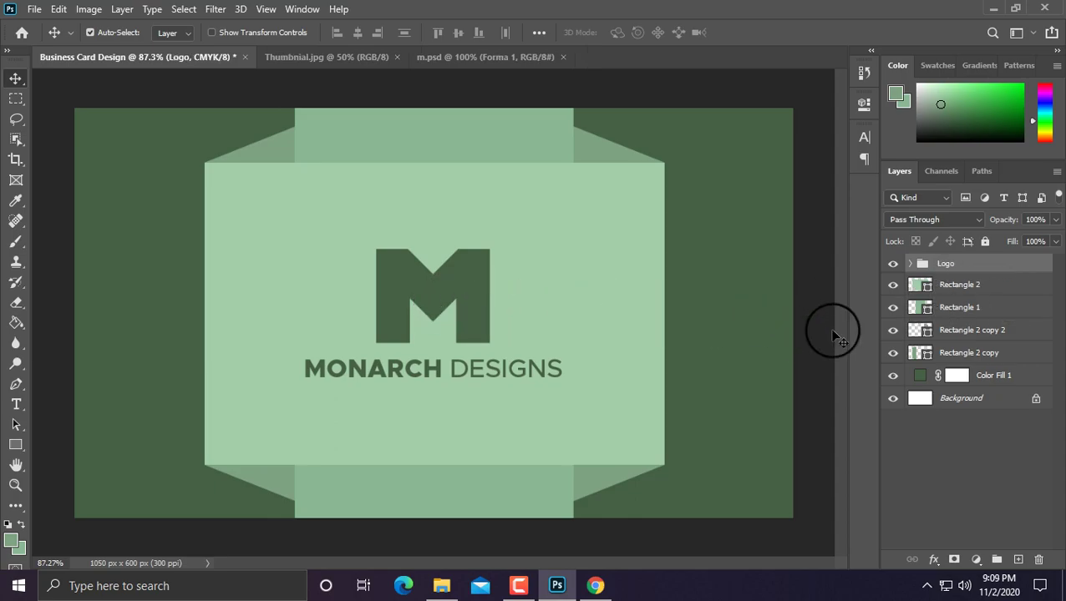
{"action": "left_click", "coordinate": [995, 375], "text": "shift"}
{"action": "left_click", "coordinate": [997, 559]}
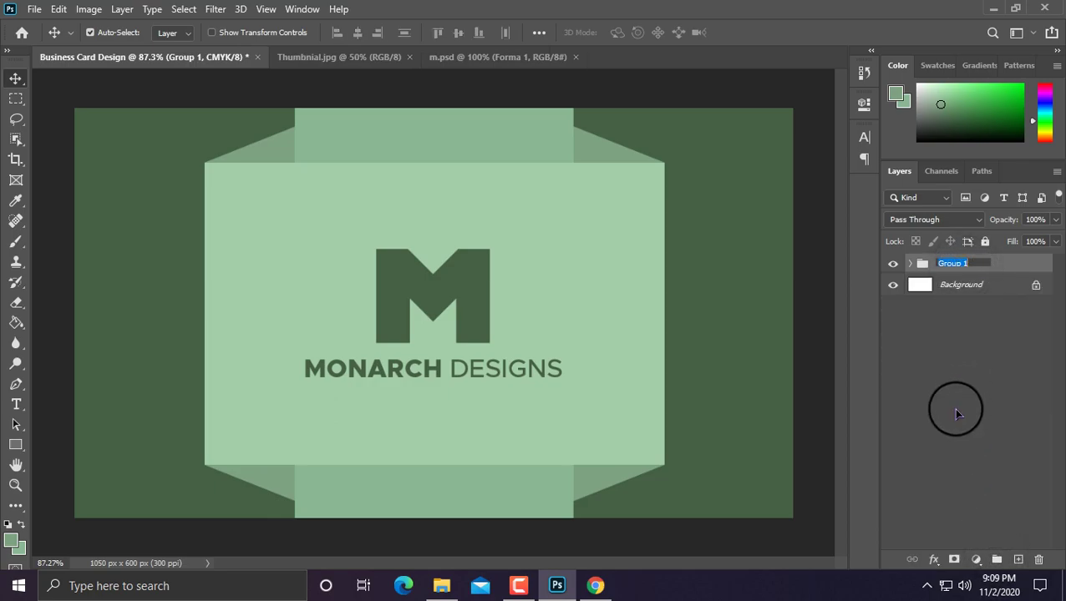
{"action": "type", "text": "Fro"}
{"action": "type", "text": "nt "}
{"action": "type", "text": "SA"}
{"action": "key", "text": "BackSpace"}
{"action": "type", "text": "ide"}
{"action": "key", "text": "Return"}
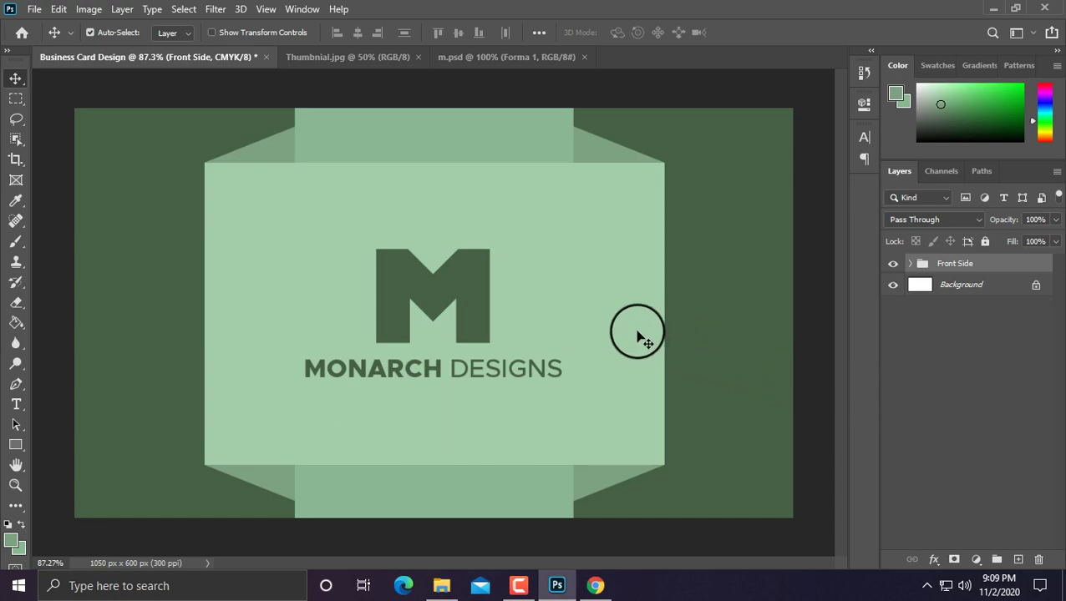
Copy the Color Fill 1 green background to the top of the stack and hide the copy.
{"action": "left_click", "coordinate": [910, 263]}
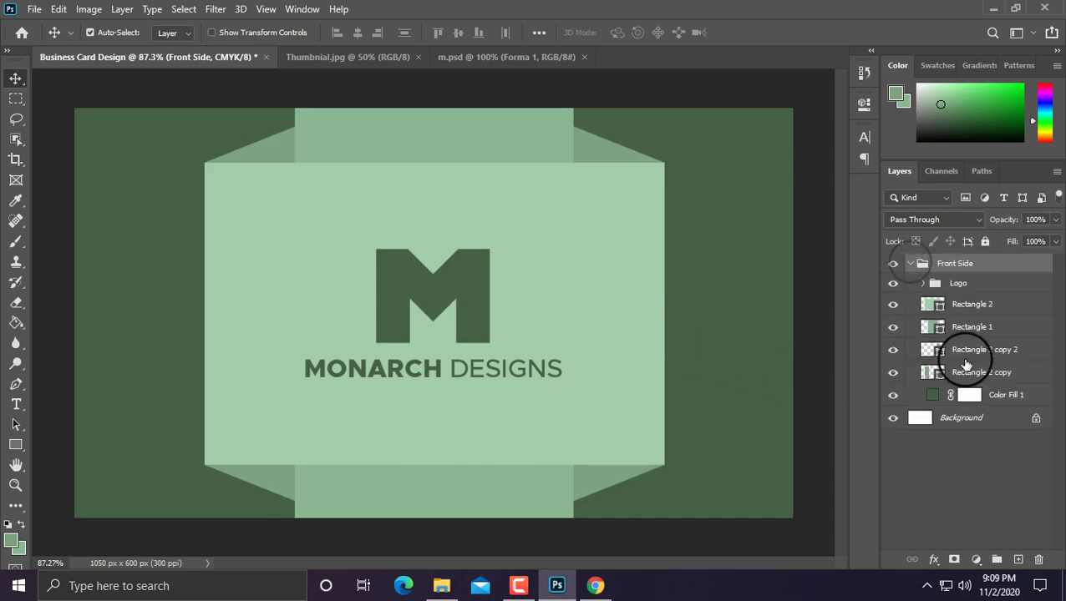
{"action": "left_click", "coordinate": [1007, 397]}
{"action": "left_click_drag", "start_coordinate": [1007, 400], "coordinate": [980, 261]}
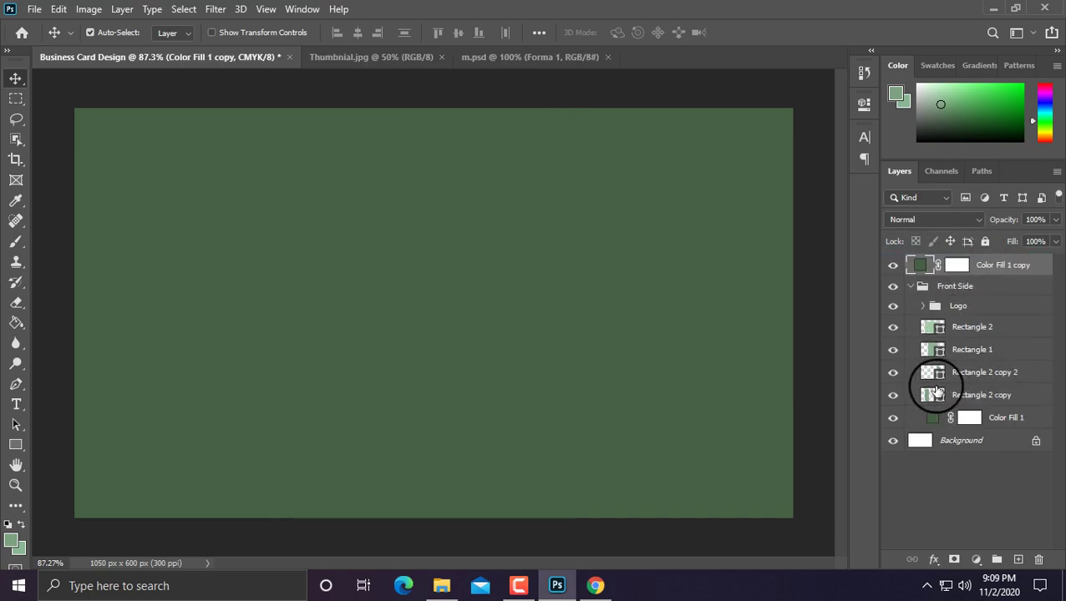
{"action": "key", "text": "ctrl+alt+a"}
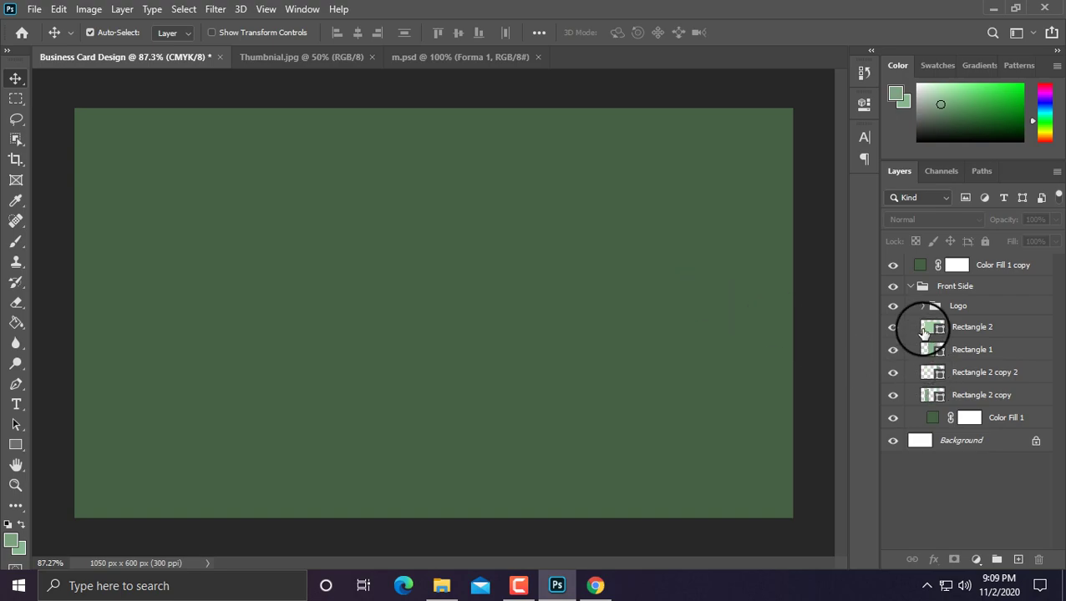
{"action": "left_click", "coordinate": [883, 265]}
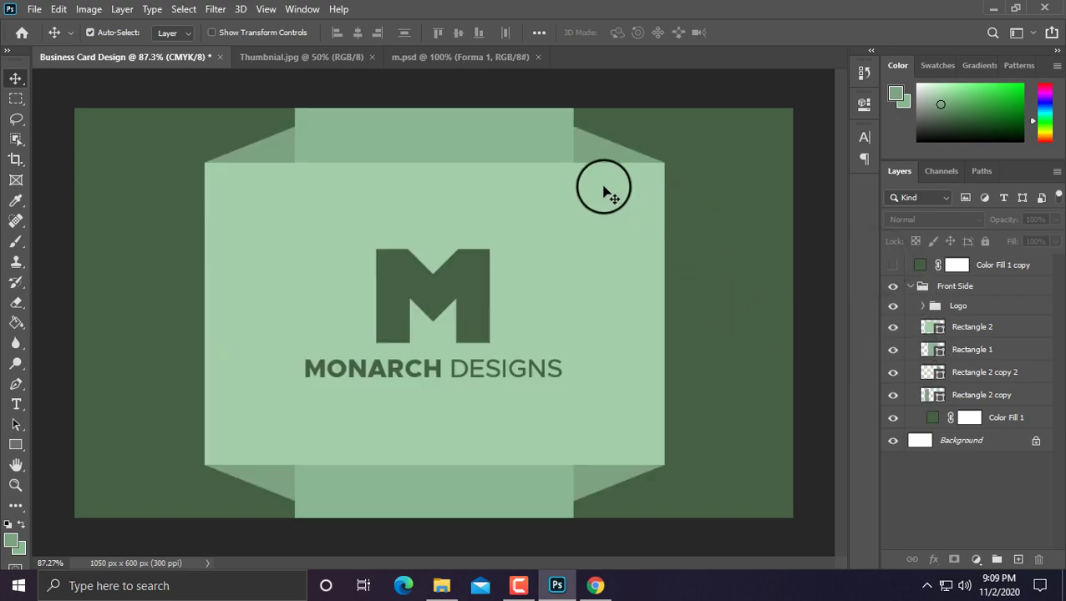
Duplicate Rectangle 1 and move the copy over the card's right side.
{"action": "left_click", "coordinate": [973, 401]}
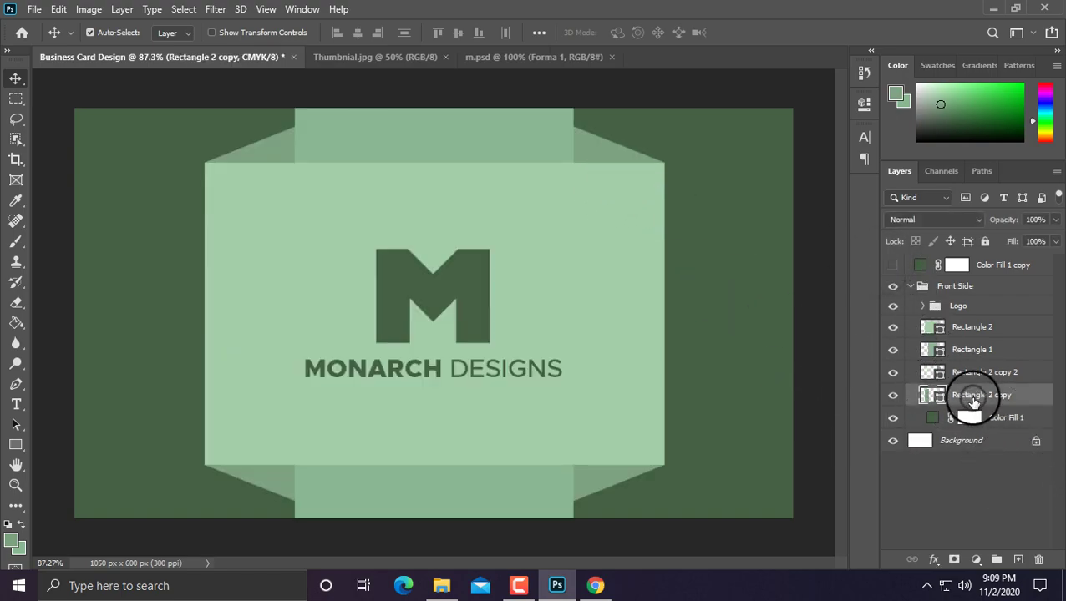
{"action": "left_click", "coordinate": [958, 349]}
{"action": "left_click", "coordinate": [964, 331]}
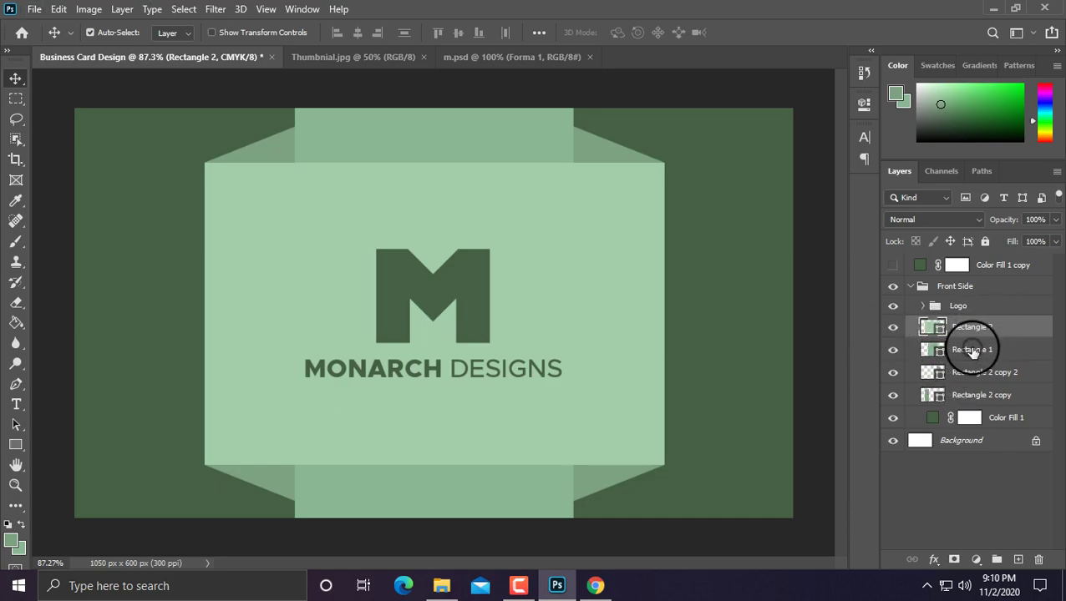
{"action": "left_click", "coordinate": [972, 352]}
{"action": "left_click_drag", "start_coordinate": [996, 354], "coordinate": [986, 259]}
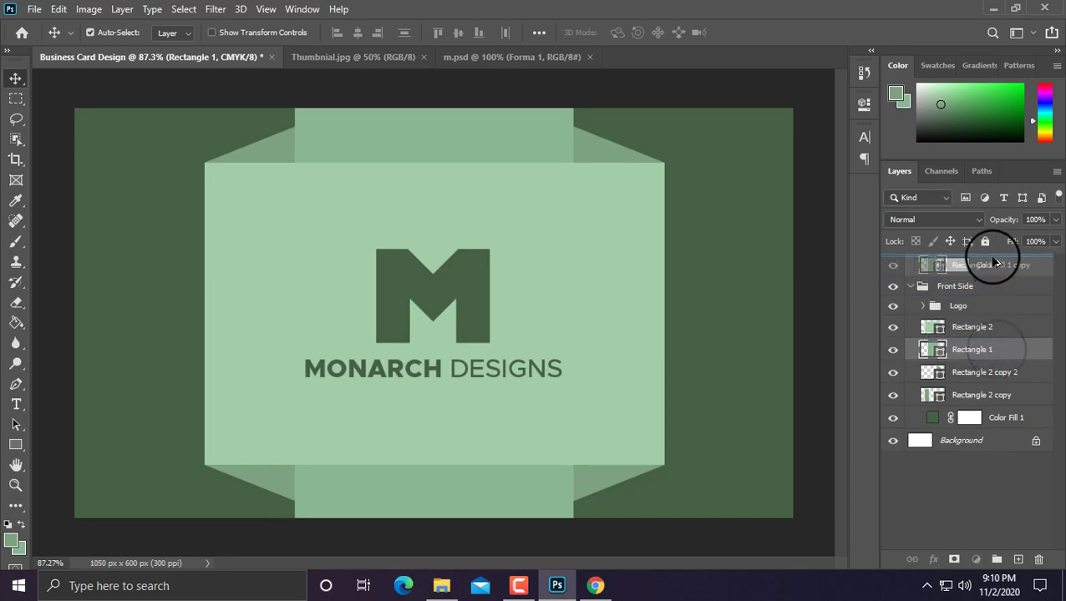
{"action": "left_click_drag", "start_coordinate": [528, 261], "coordinate": [742, 258]}
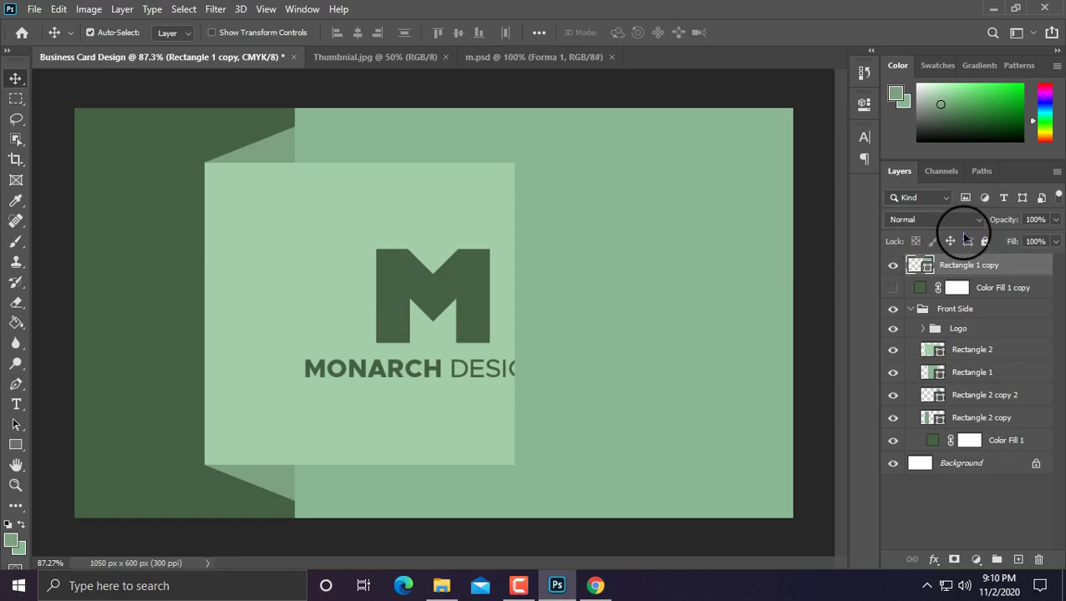
Recolour the rectangle copy with mid-green sampled from the folded band, and hide Front Side.
{"action": "double_click", "coordinate": [916, 264]}
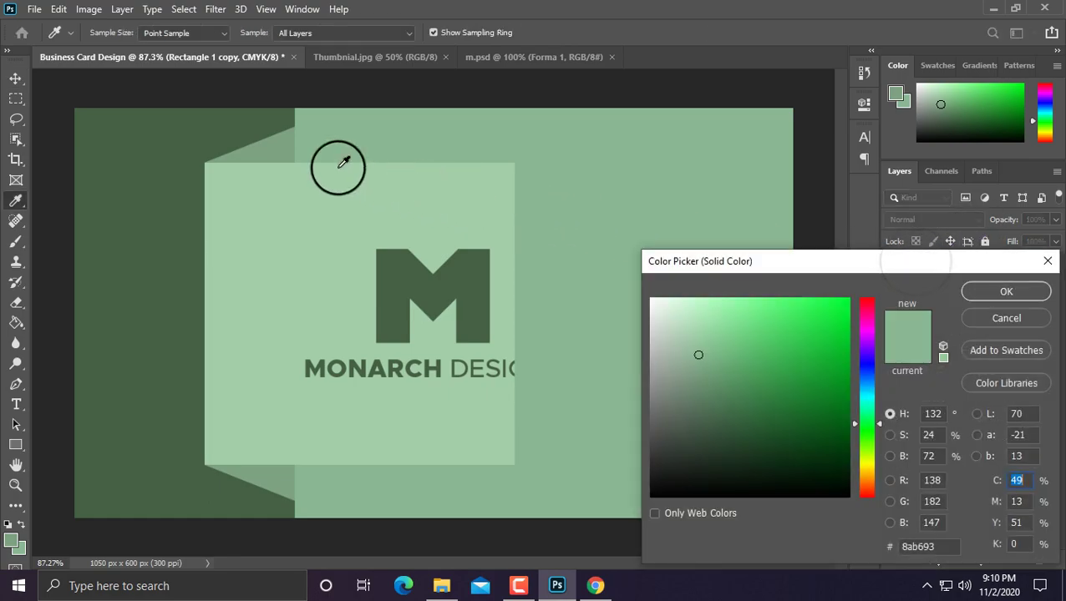
{"action": "left_click", "coordinate": [274, 151]}
{"action": "left_click", "coordinate": [995, 290]}
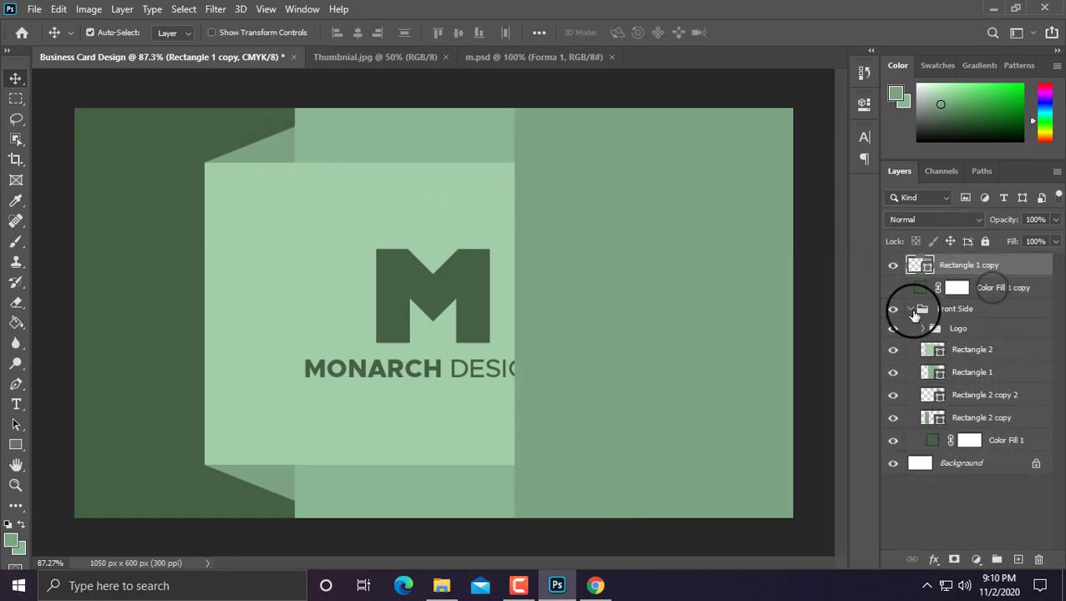
{"action": "left_click", "coordinate": [892, 309]}
Skew the green rectangle into a slanted parallelogram band, shifted slightly right.
{"action": "key", "text": "ctrl+t"}
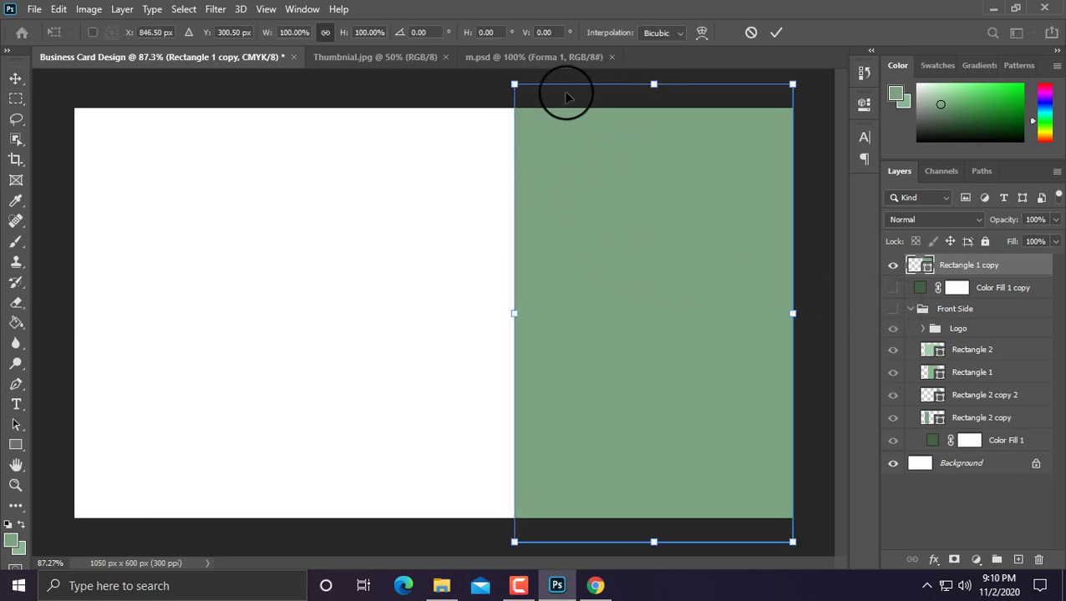
{"action": "left_click_drag", "start_coordinate": [514, 85], "coordinate": [368, 87]}
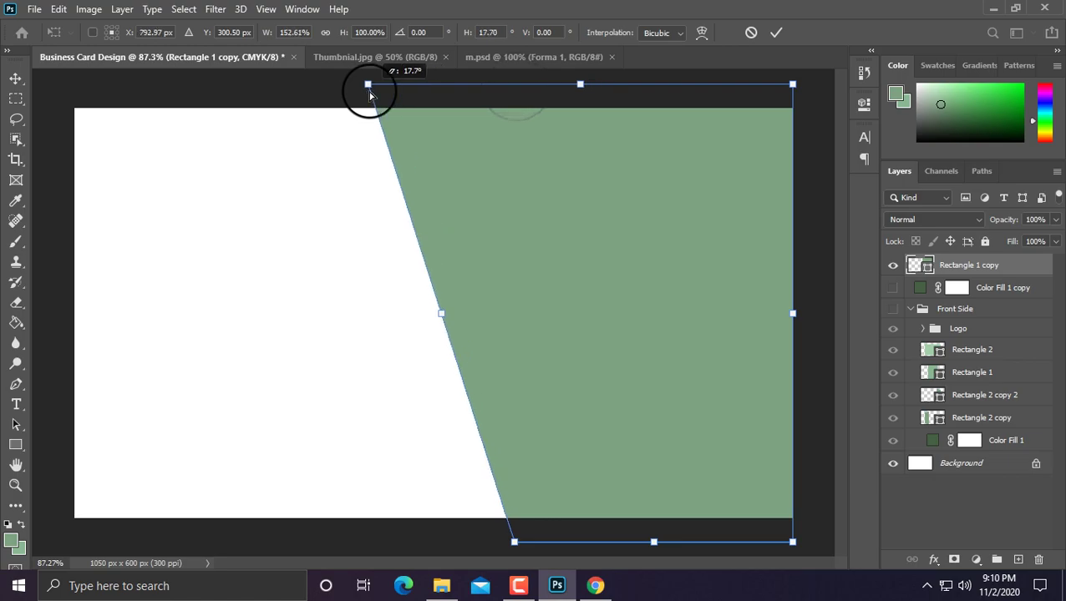
{"action": "key", "text": "ctrl+z"}
{"action": "left_click_drag", "start_coordinate": [515, 543], "coordinate": [328, 538]}
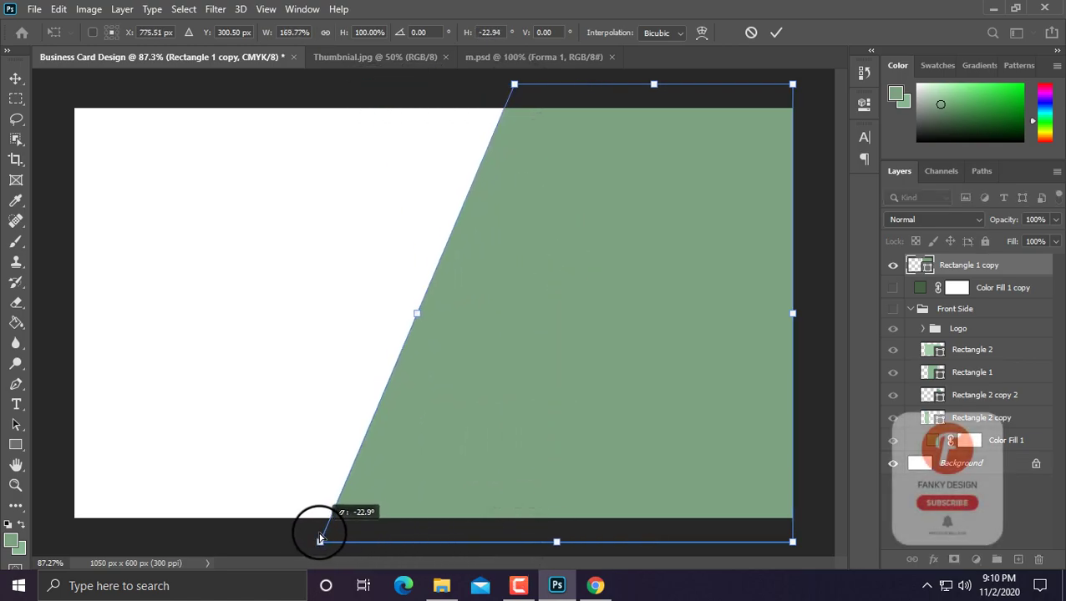
{"action": "left_click_drag", "start_coordinate": [583, 361], "coordinate": [619, 357]}
{"action": "key", "text": "Return"}
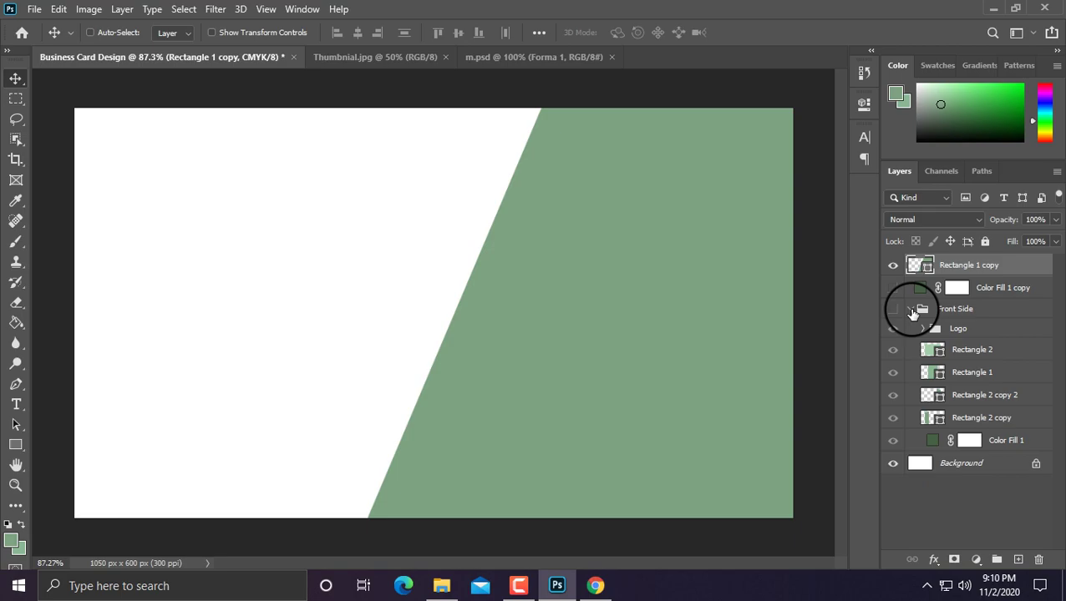
Duplicate the slanted band and give the copy a lighter green.
{"action": "key", "text": "ctrl+j"}
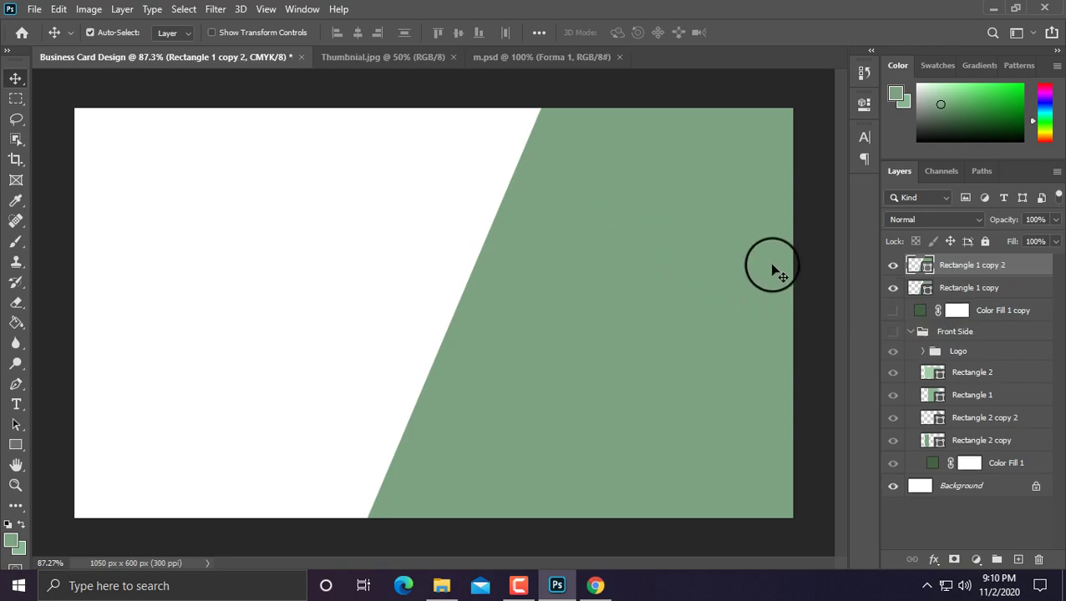
{"action": "left_click", "coordinate": [893, 331]}
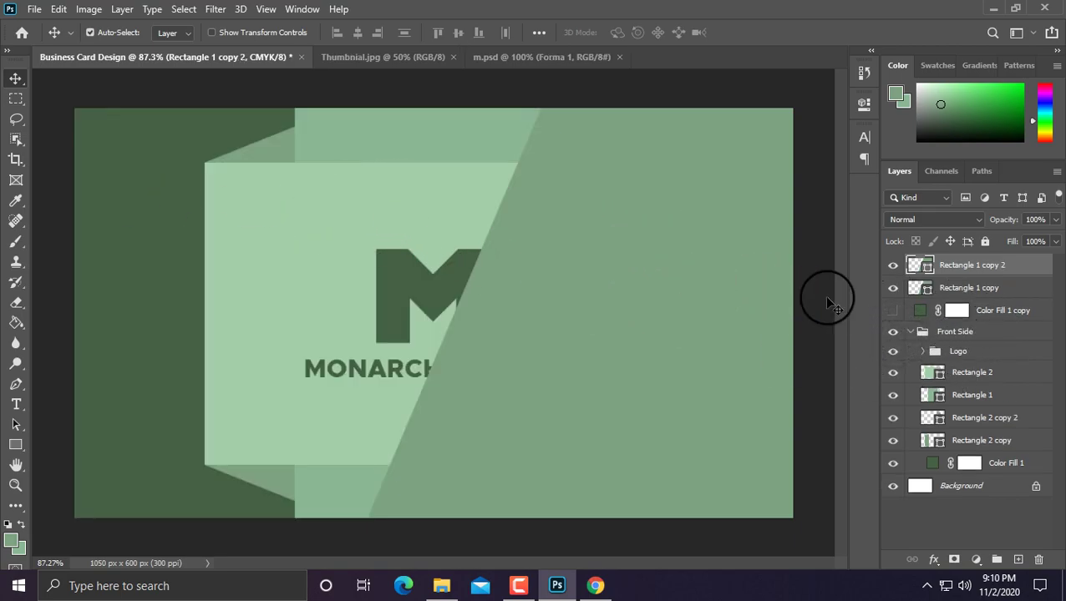
{"action": "double_click", "coordinate": [919, 289]}
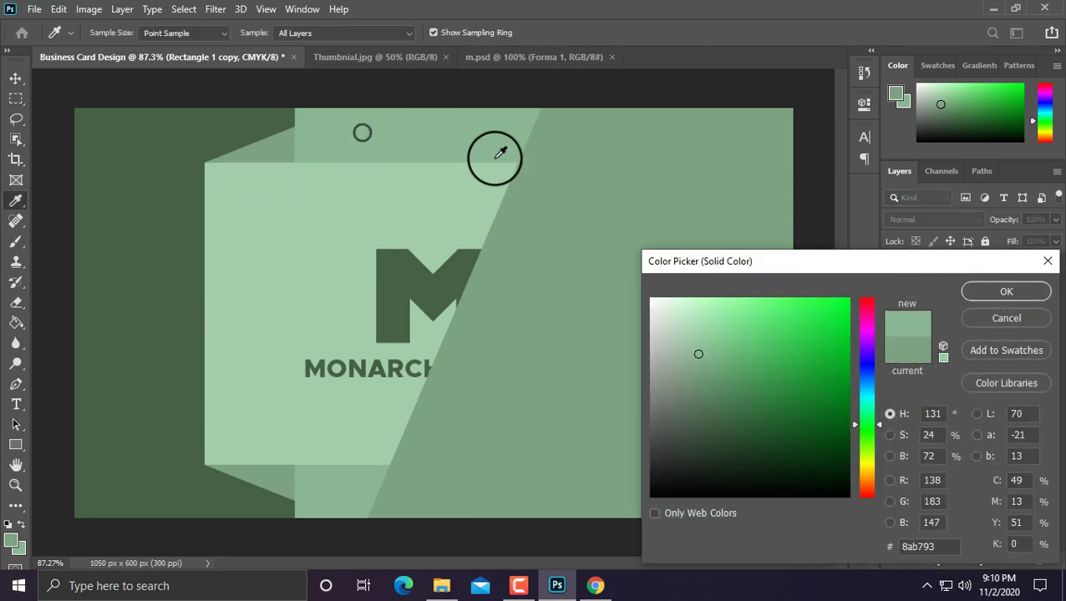
{"action": "left_click", "coordinate": [1006, 292]}
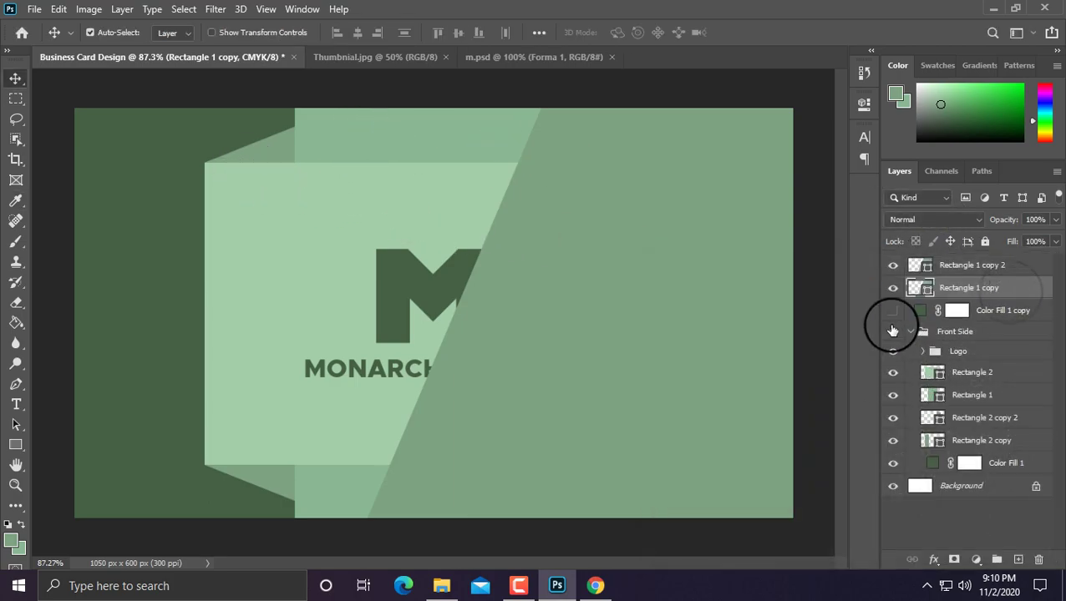
{"action": "left_click", "coordinate": [893, 332]}
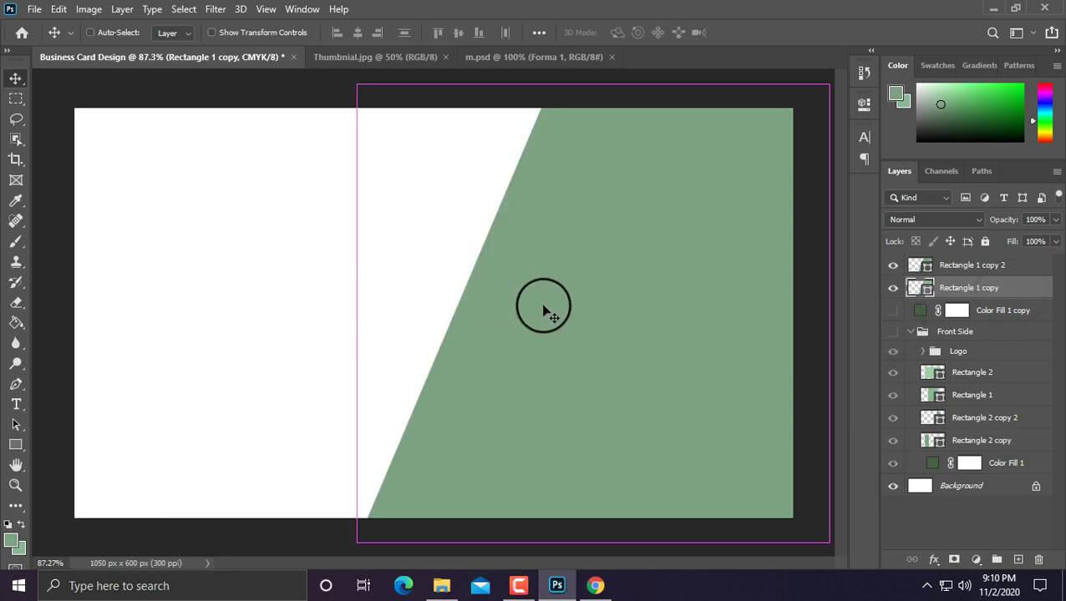
{"action": "left_click_drag", "start_coordinate": [518, 315], "coordinate": [500, 308]}
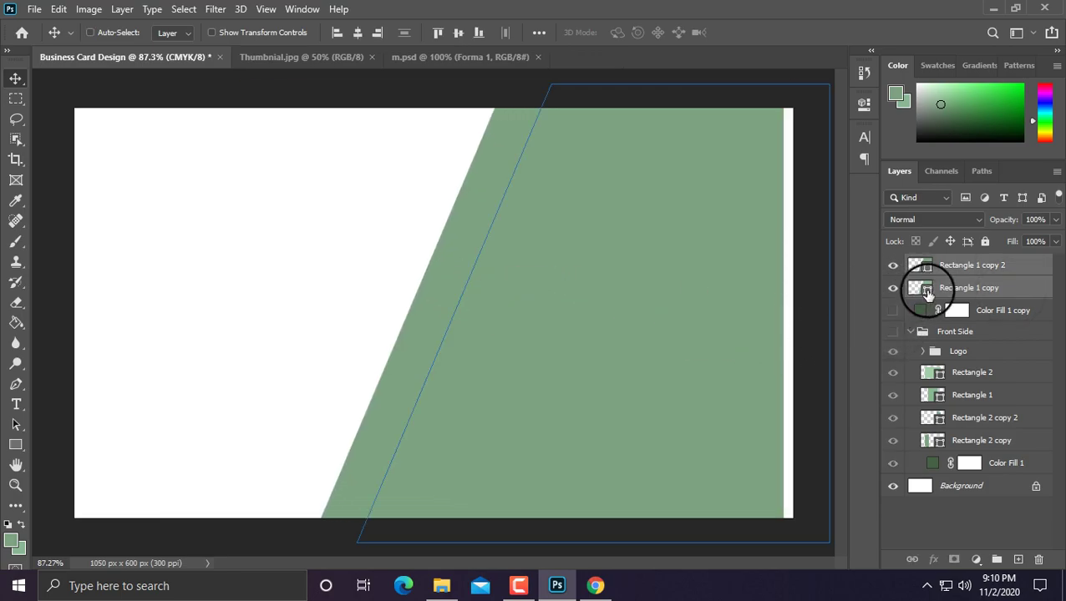
Offset Rectangle 1 copy 2 right to expose a lighter strip, then shift both bands left.
{"action": "left_click", "coordinate": [950, 273], "text": "shift"}
{"action": "left_click_drag", "start_coordinate": [575, 294], "coordinate": [628, 303]}
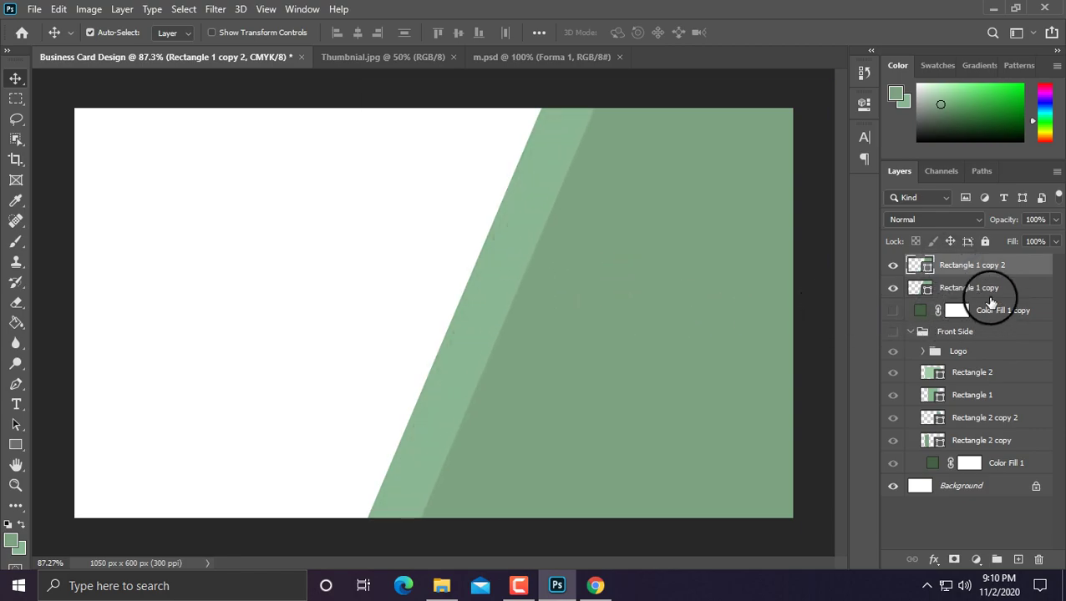
{"action": "left_click", "coordinate": [990, 292], "text": "shift"}
{"action": "key", "text": "ctrl+t"}
{"action": "mouse_move", "coordinate": [684, 322]}
{"action": "left_mouse_down"}
{"action": "mouse_move", "coordinate": [633, 322]}
{"action": "mouse_move", "coordinate": [644, 321]}
{"action": "left_mouse_up"}
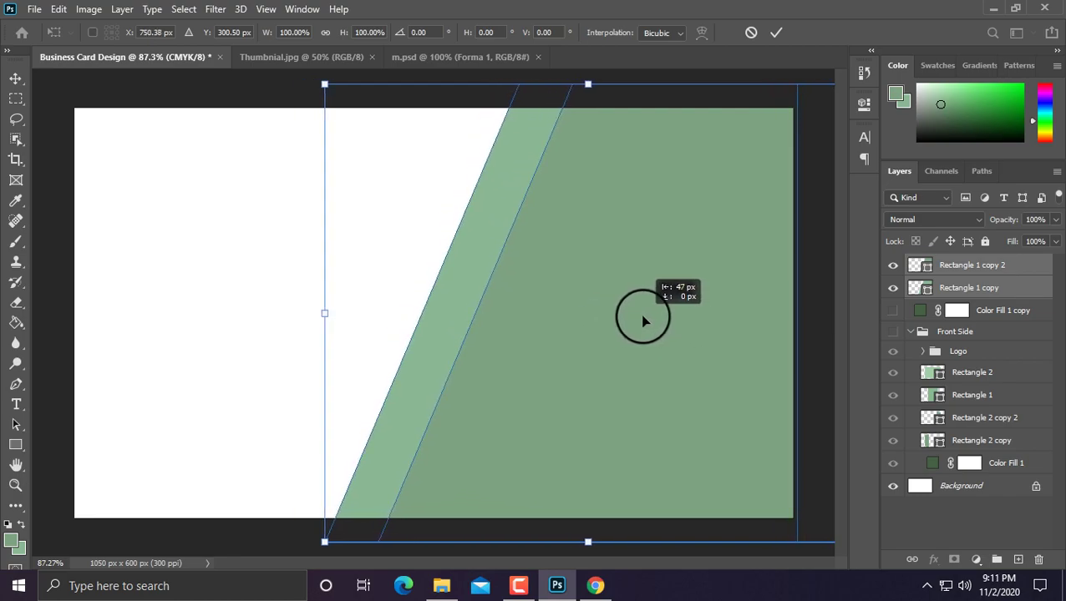
{"action": "key", "text": "Return"}
{"action": "key", "text": "ctrl+minus"}
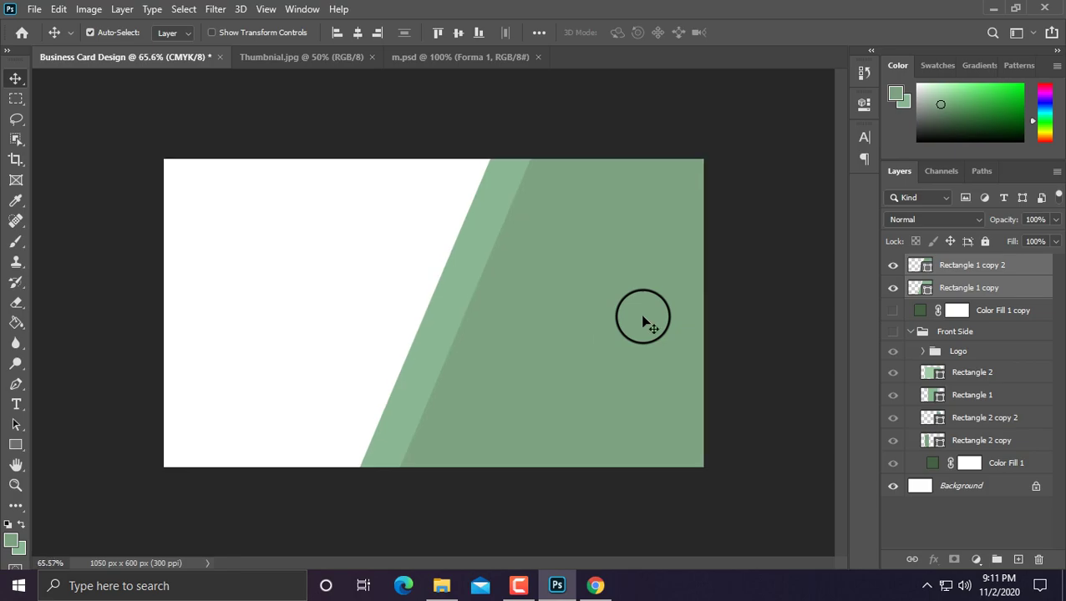
{"action": "scroll", "coordinate": [644, 322], "scroll_direction": "up", "scroll_amount": 1}
{"action": "scroll", "coordinate": [643, 322], "scroll_direction": "up", "scroll_amount": 2}
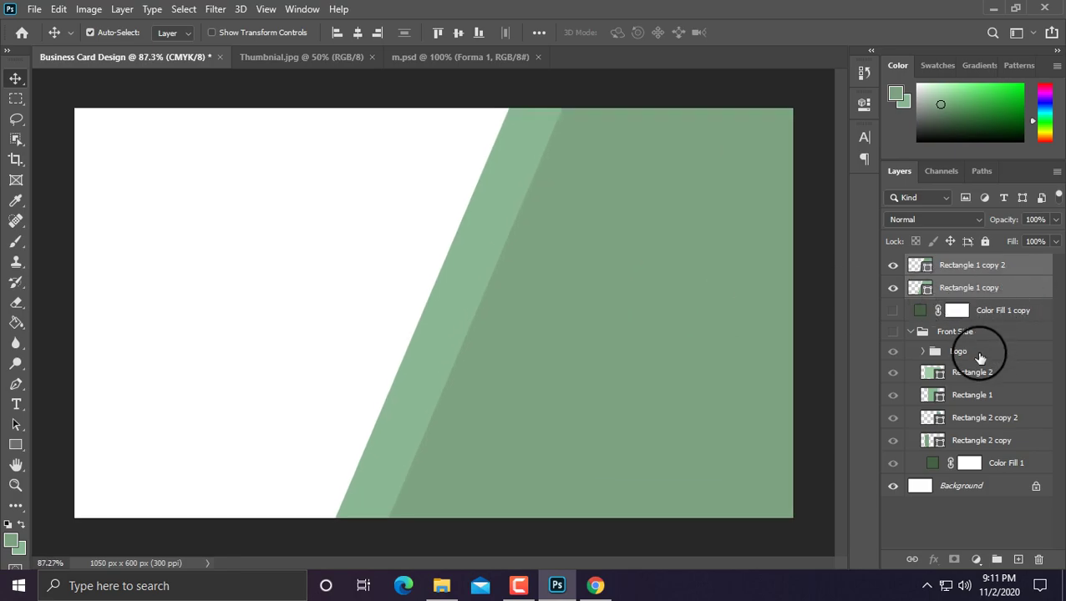
Duplicate Rectangle 2 and reshape it into a short band stretched across the card's full width.
{"action": "left_click", "coordinate": [984, 383]}
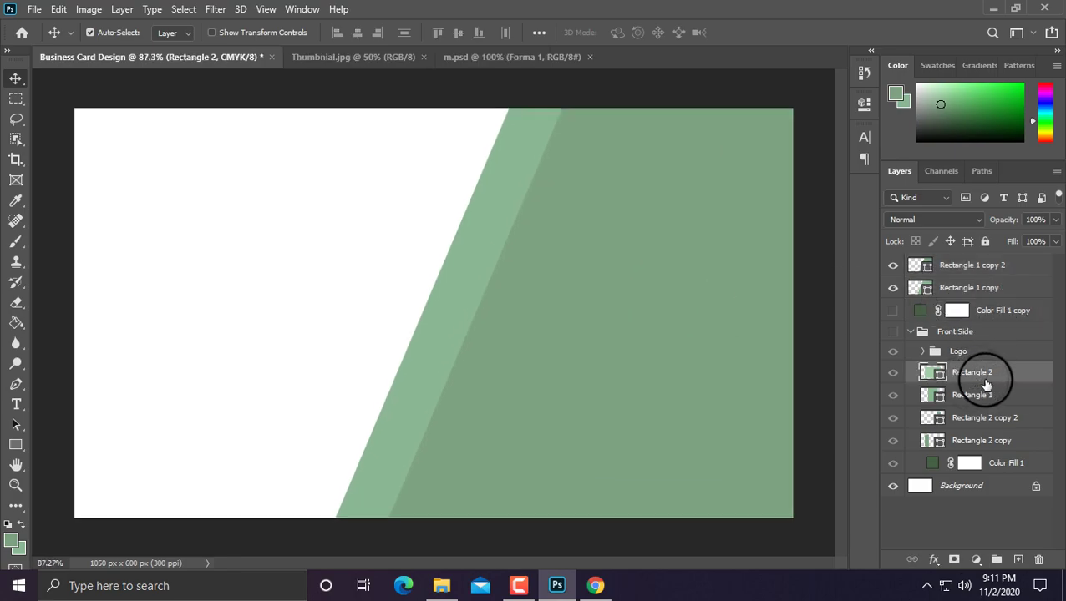
{"action": "left_click_drag", "start_coordinate": [985, 378], "coordinate": [961, 265]}
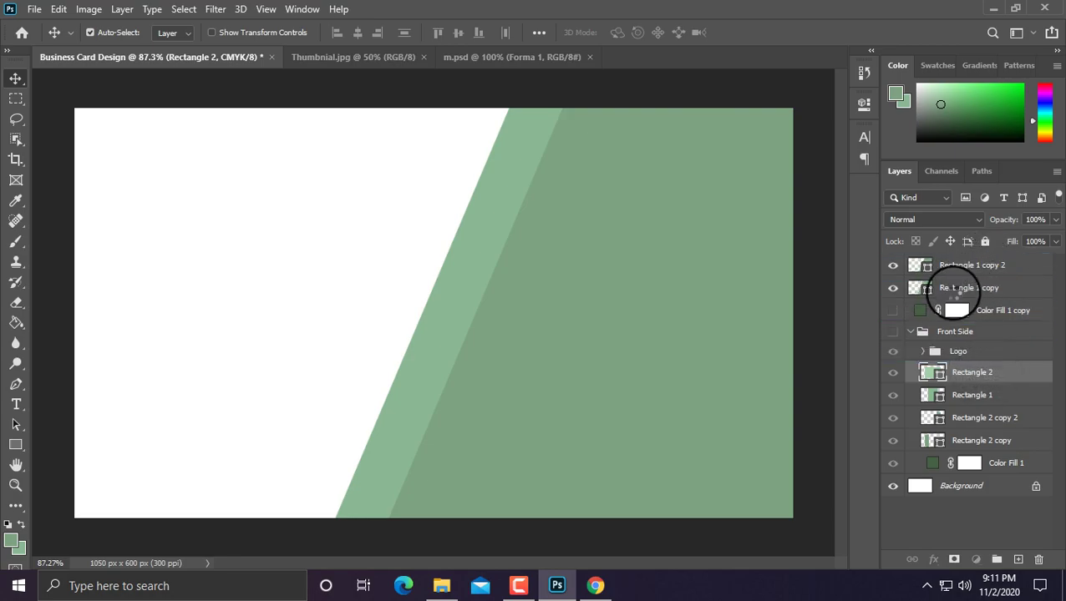
{"action": "key", "text": "ctrl+t"}
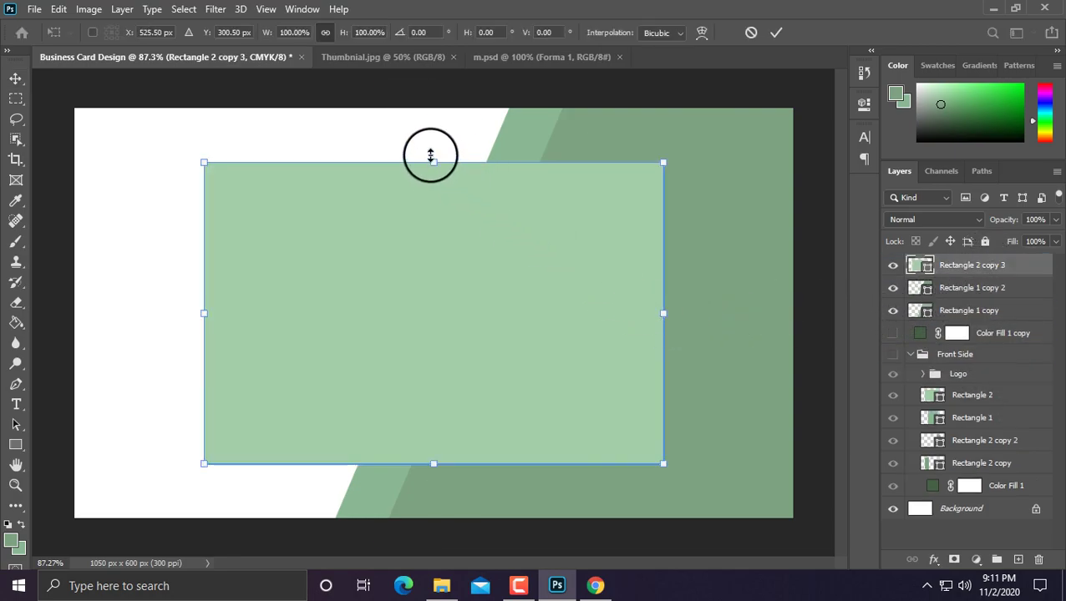
{"action": "left_click_drag", "start_coordinate": [449, 244], "coordinate": [451, 269]}
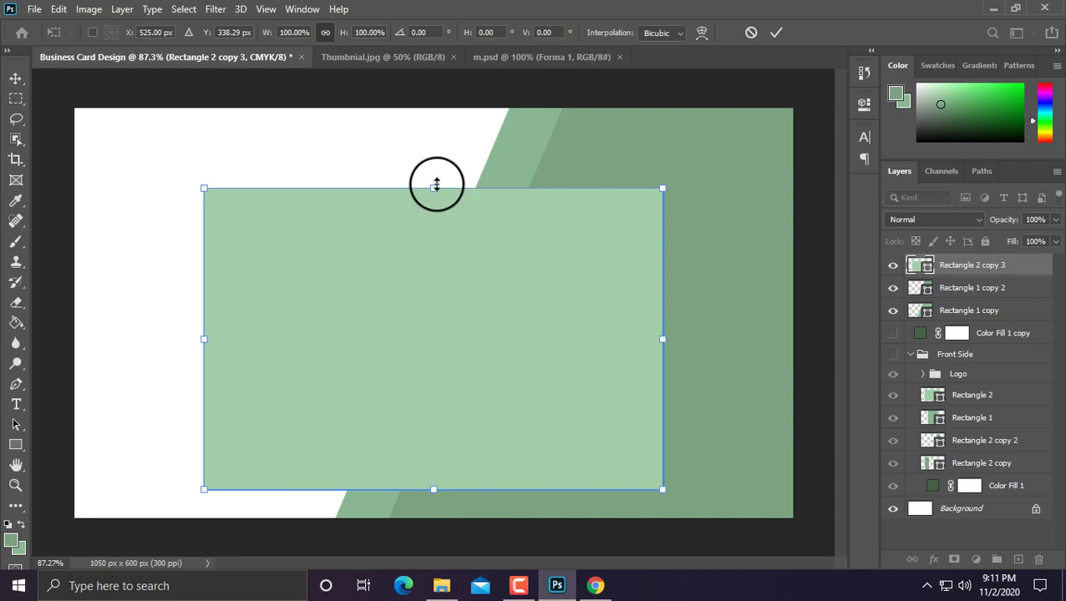
{"action": "left_click_drag", "start_coordinate": [434, 190], "coordinate": [437, 243]}
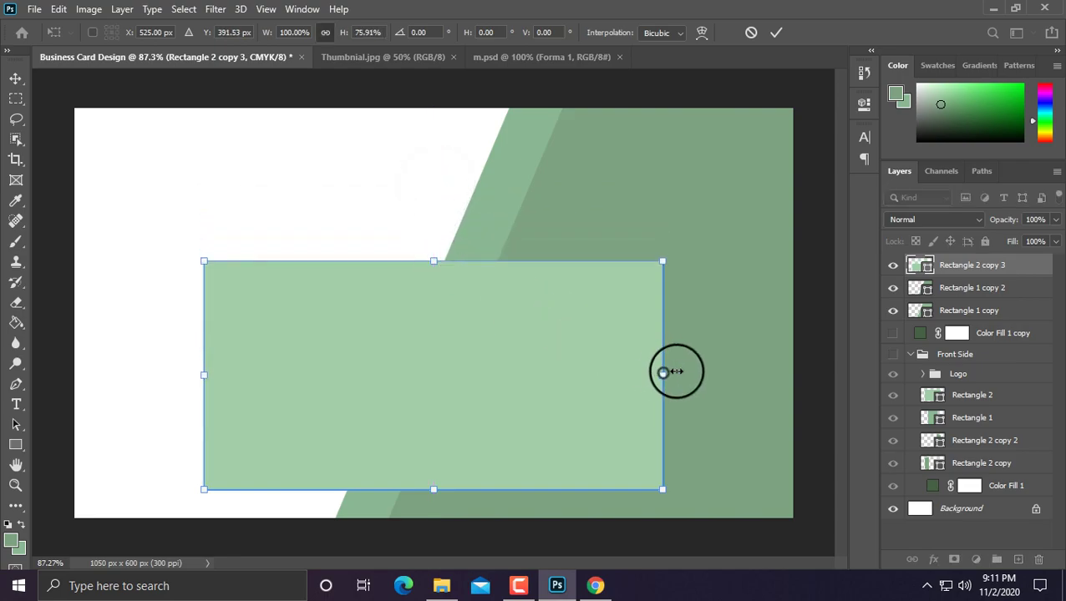
{"action": "left_click_drag", "start_coordinate": [673, 371], "coordinate": [811, 368]}
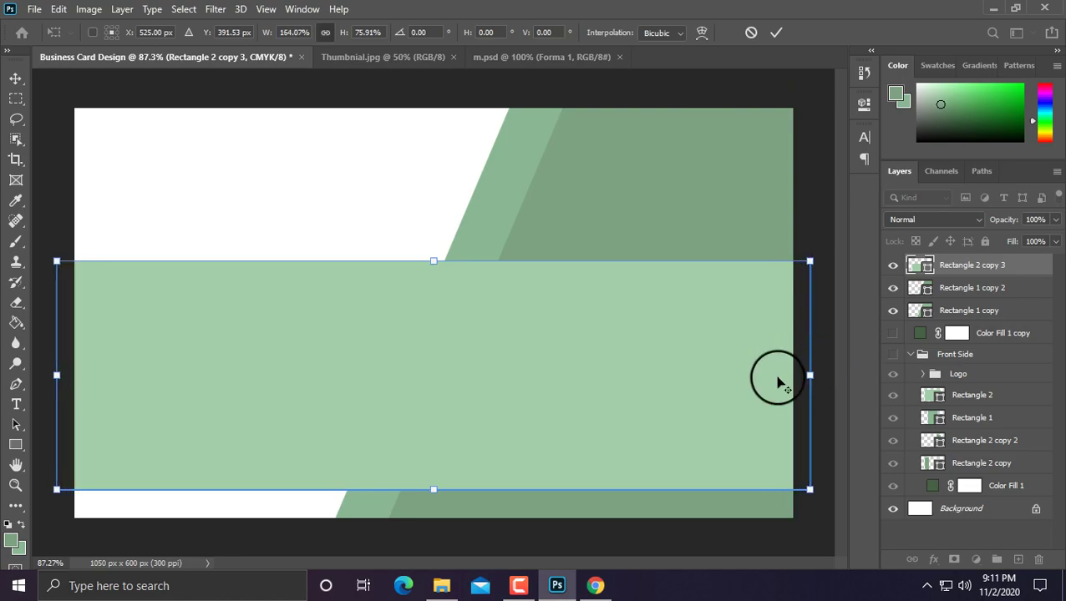
{"action": "mouse_move", "coordinate": [641, 406]}
{"action": "left_mouse_down"}
{"action": "mouse_move", "coordinate": [641, 385]}
{"action": "mouse_move", "coordinate": [642, 395]}
{"action": "left_mouse_up"}
{"action": "key", "text": "Return"}
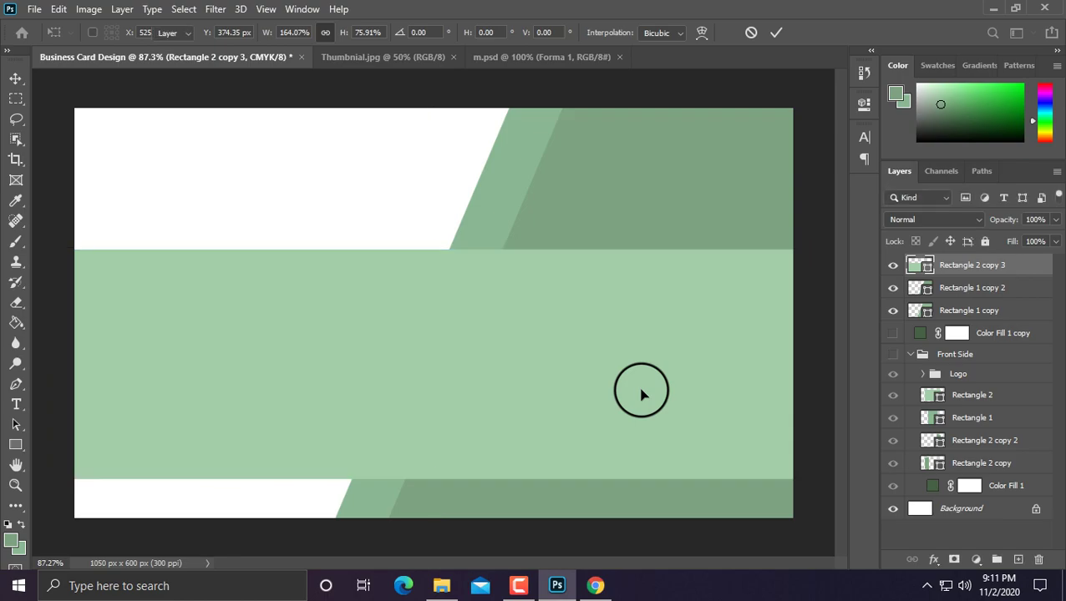
Show the dark green Color Fill 1 copy background behind the band.
{"action": "scroll", "coordinate": [641, 394], "scroll_direction": "down", "scroll_amount": 1}
{"action": "scroll", "coordinate": [642, 394], "scroll_direction": "down", "scroll_amount": 1}
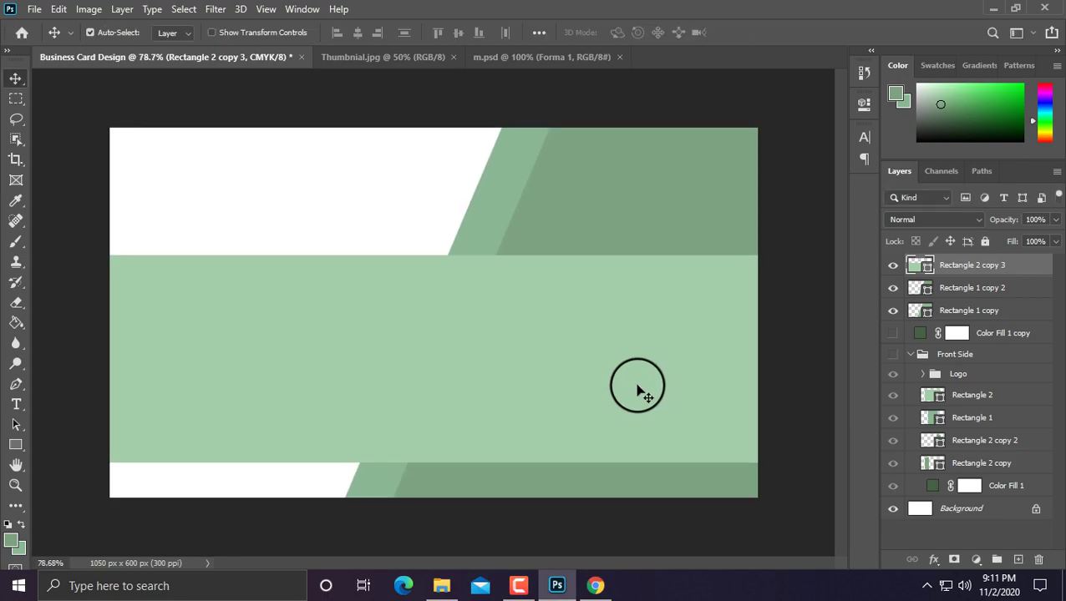
{"action": "left_click", "coordinate": [892, 333]}
{"action": "scroll", "coordinate": [388, 257], "scroll_direction": "up", "scroll_amount": 1}
{"action": "scroll", "coordinate": [388, 257], "scroll_direction": "down", "scroll_amount": 1}
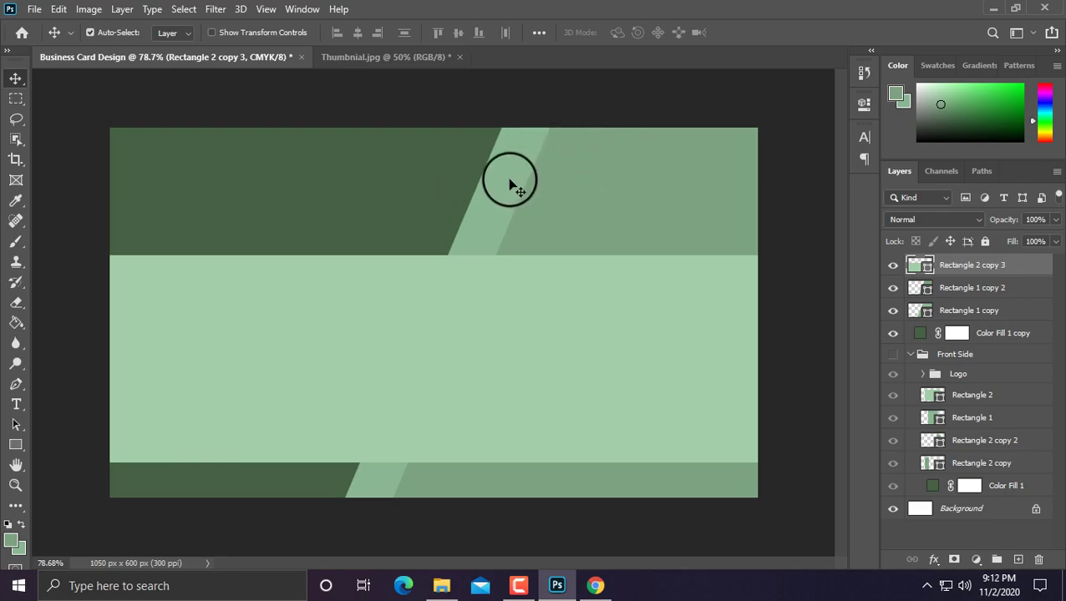
Bring the QR code group from Thumbnail.jpg into the card and place it top-right.
{"action": "left_click", "coordinate": [393, 58]}
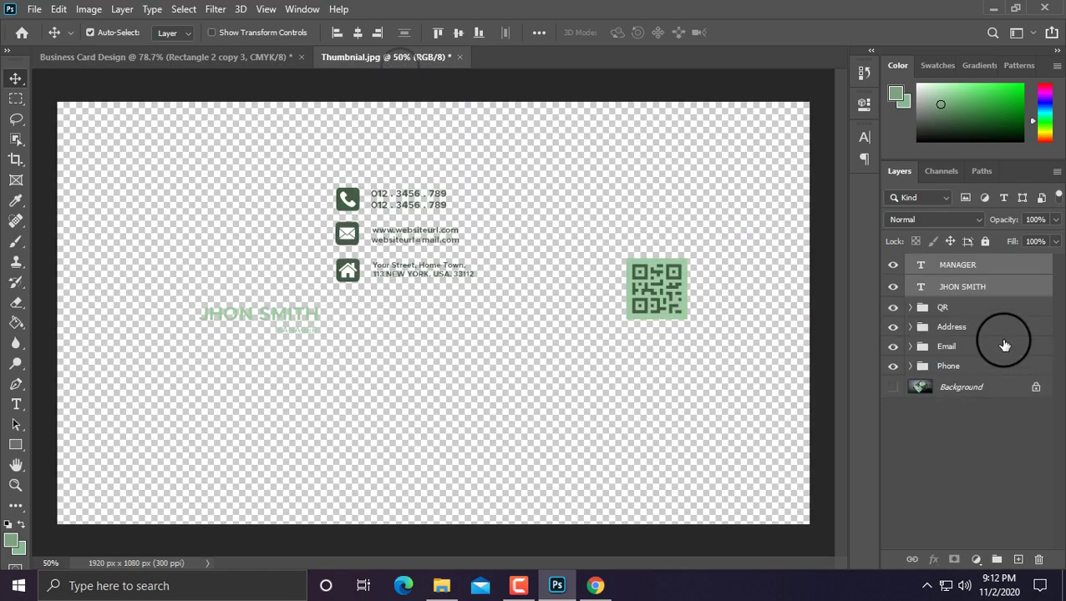
{"action": "left_click", "coordinate": [959, 310]}
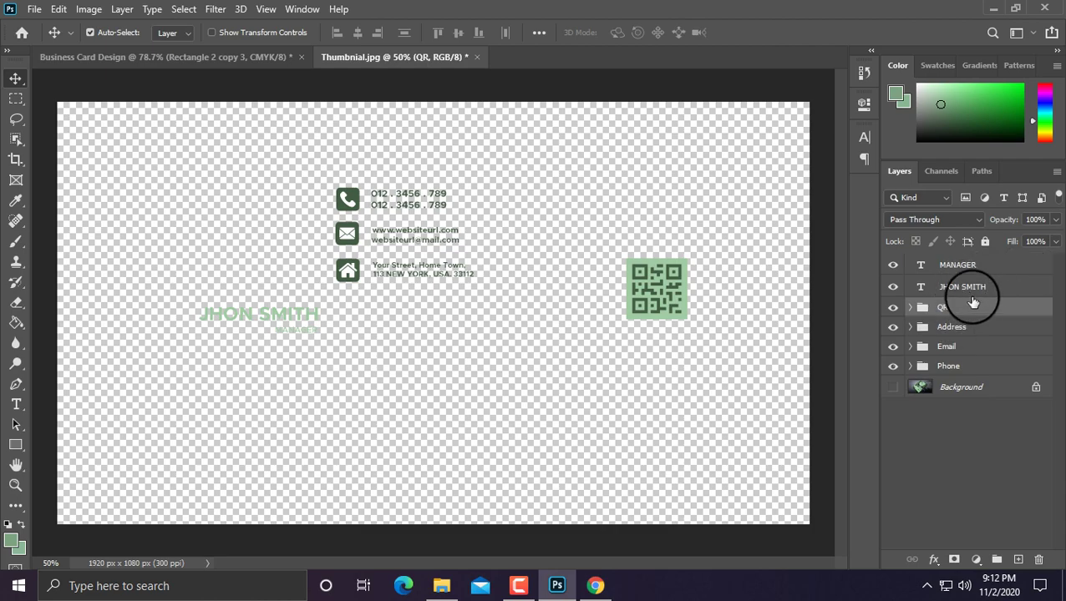
{"action": "mouse_move", "coordinate": [958, 307]}
{"action": "left_mouse_down"}
{"action": "mouse_move", "coordinate": [240, 67]}
{"action": "mouse_move", "coordinate": [579, 201]}
{"action": "left_mouse_up"}
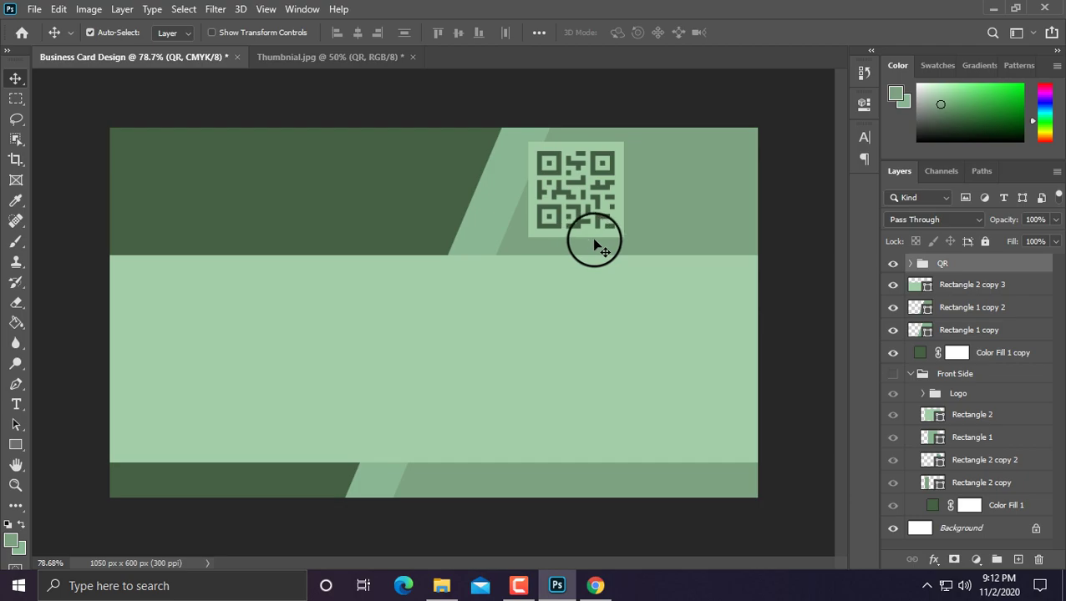
{"action": "mouse_move", "coordinate": [594, 242]}
{"action": "left_mouse_down"}
{"action": "mouse_move", "coordinate": [690, 210]}
{"action": "mouse_move", "coordinate": [678, 212]}
{"action": "left_mouse_up"}
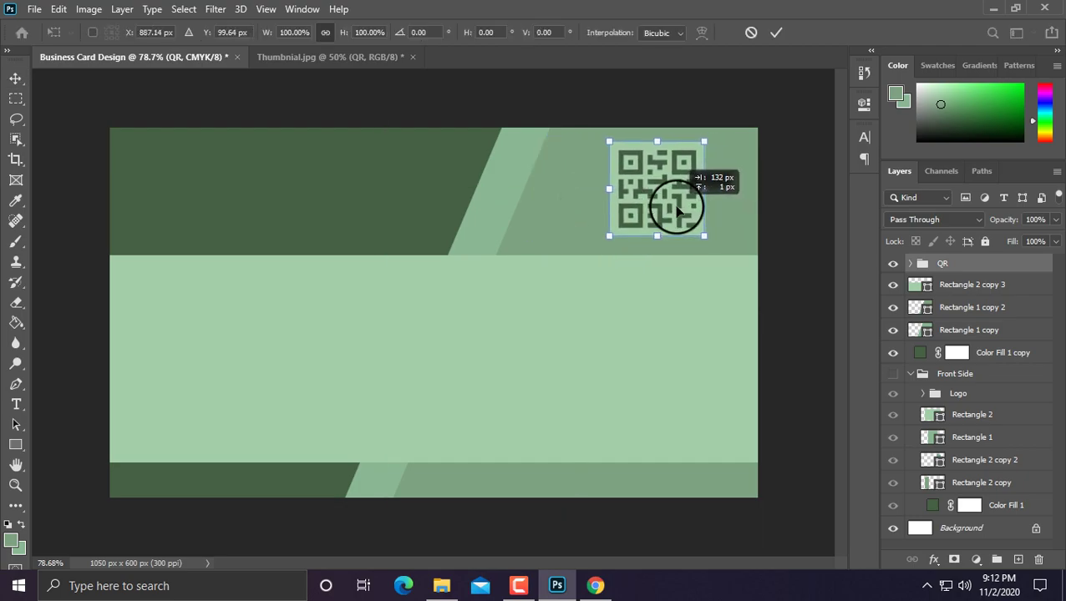
{"action": "left_click_drag", "start_coordinate": [679, 212], "coordinate": [677, 213]}
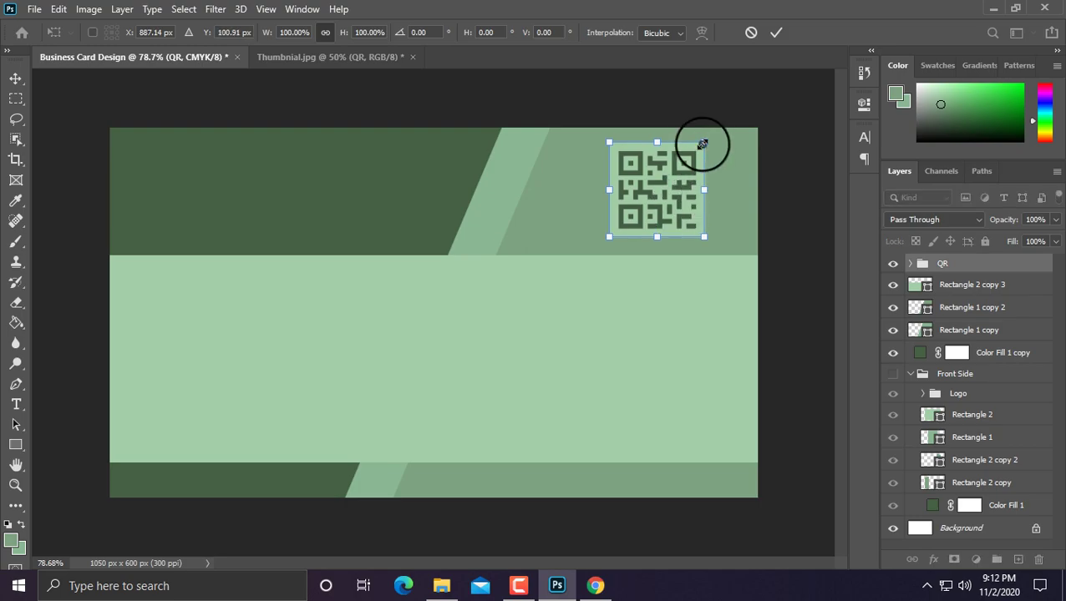
{"action": "key", "text": "Return"}
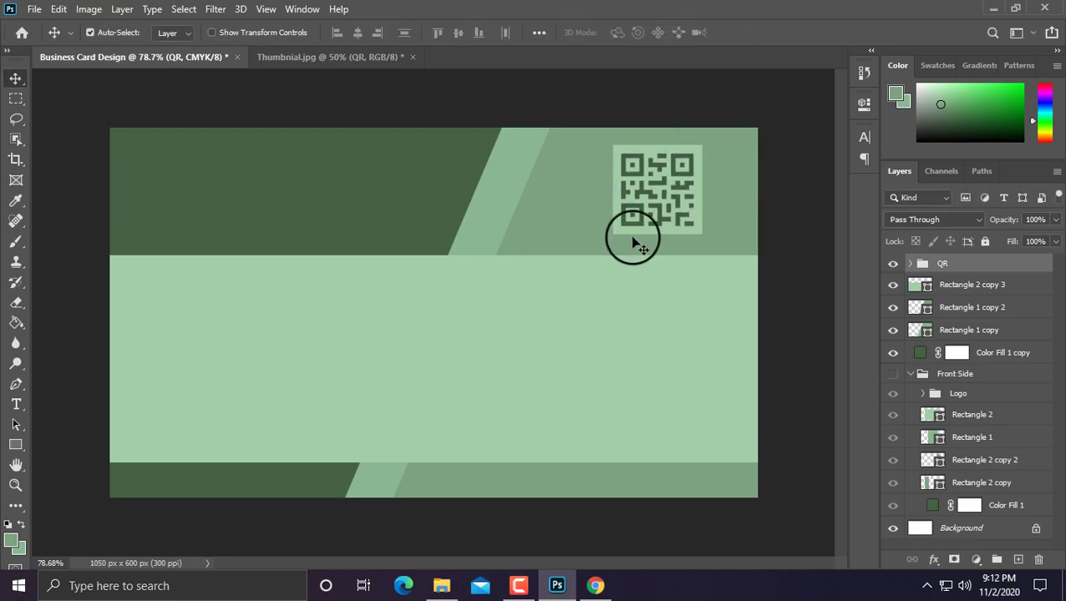
Bring the Address, Email and Phone groups from Thumbnail.jpg into the card.
{"action": "left_click", "coordinate": [292, 56]}
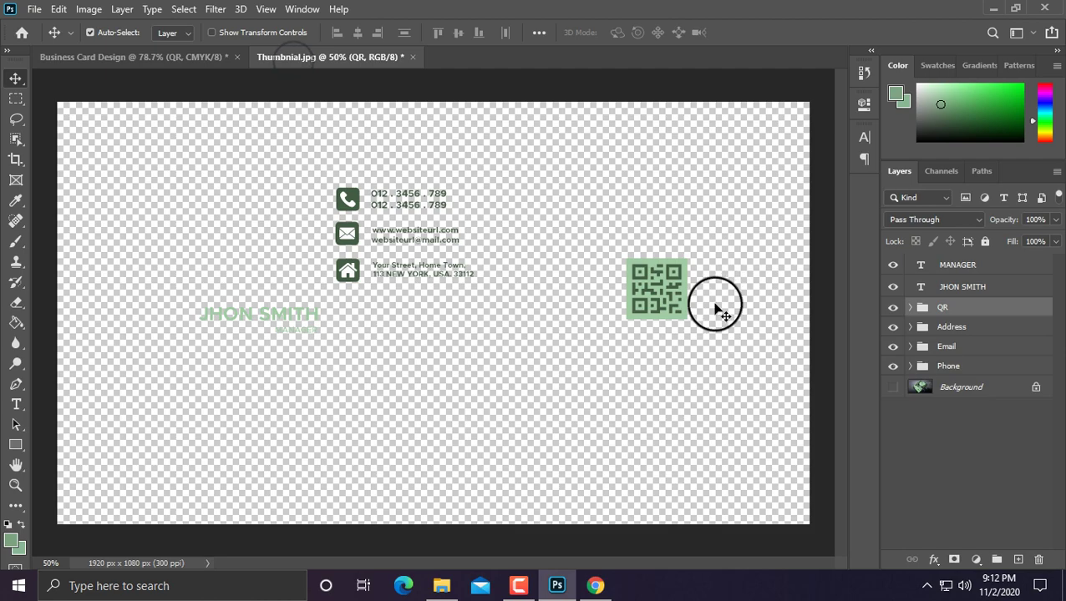
{"action": "key", "text": "ctrl"}
{"action": "left_click", "coordinate": [950, 328]}
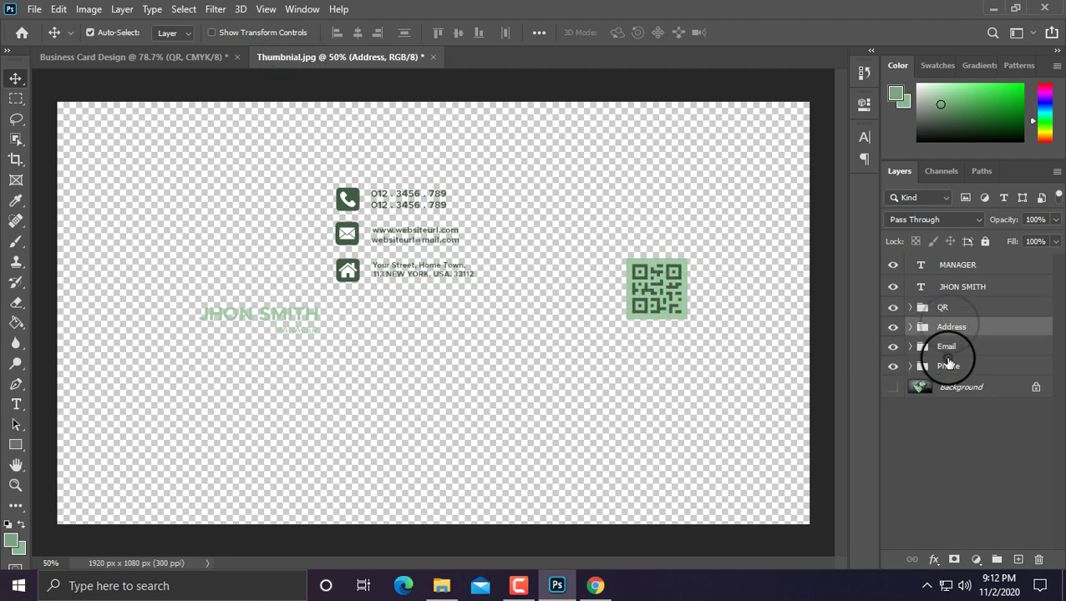
{"action": "left_click", "coordinate": [947, 348], "text": "shift"}
{"action": "left_click", "coordinate": [950, 368], "text": "shift"}
{"action": "mouse_move", "coordinate": [963, 332]}
{"action": "left_mouse_down"}
{"action": "mouse_move", "coordinate": [124, 54]}
{"action": "mouse_move", "coordinate": [238, 355]}
{"action": "left_mouse_up"}
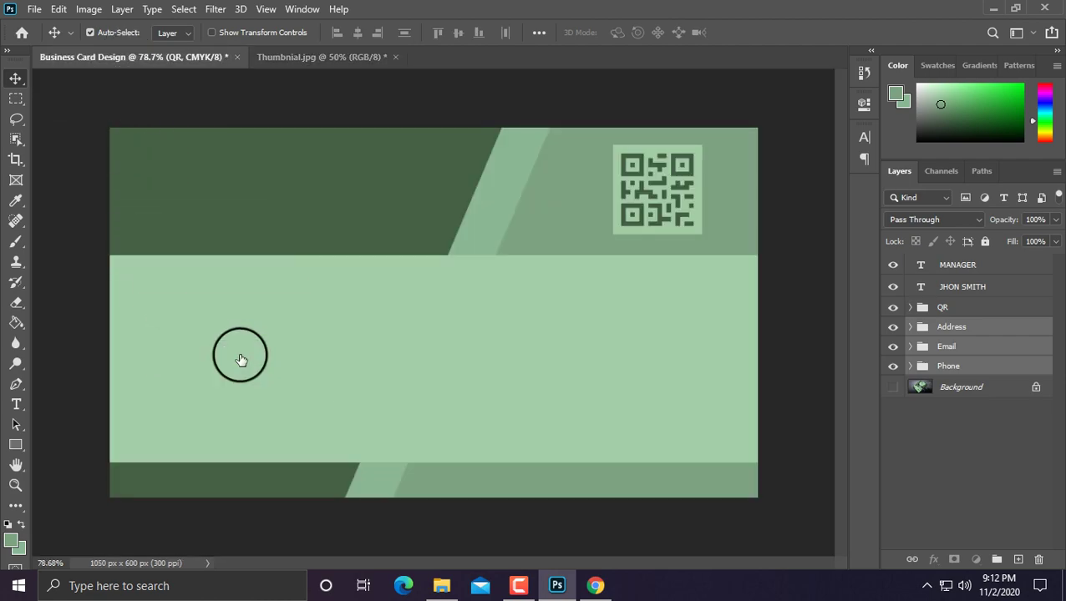
{"action": "key", "text": "ctrl"}
Show rulers and nudge the contact details into their lower-left position.
{"action": "key", "text": "ctrl+r"}
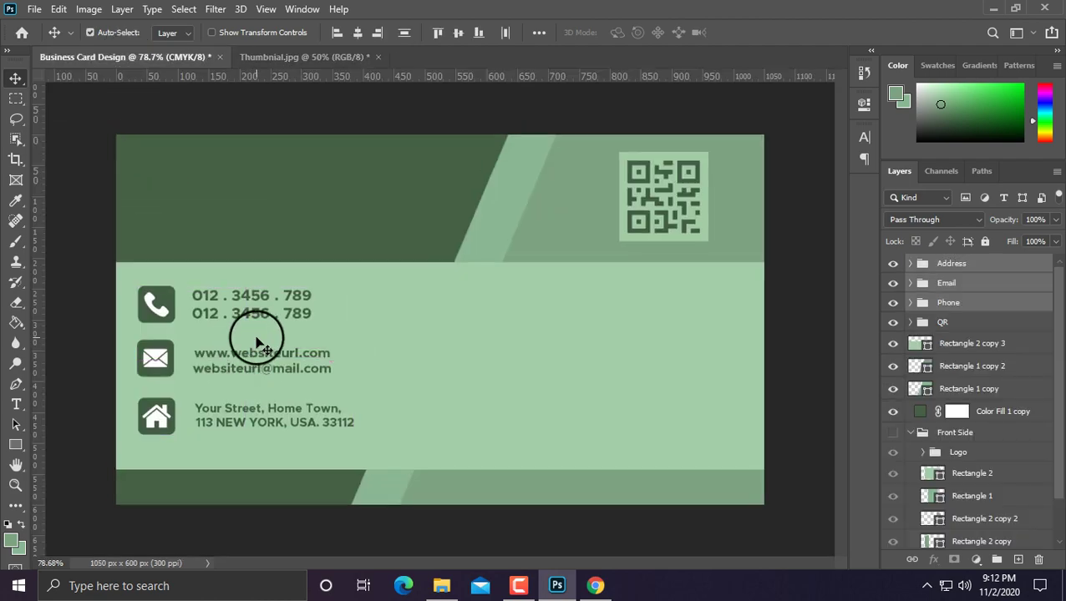
{"action": "key", "text": "ctrl+t"}
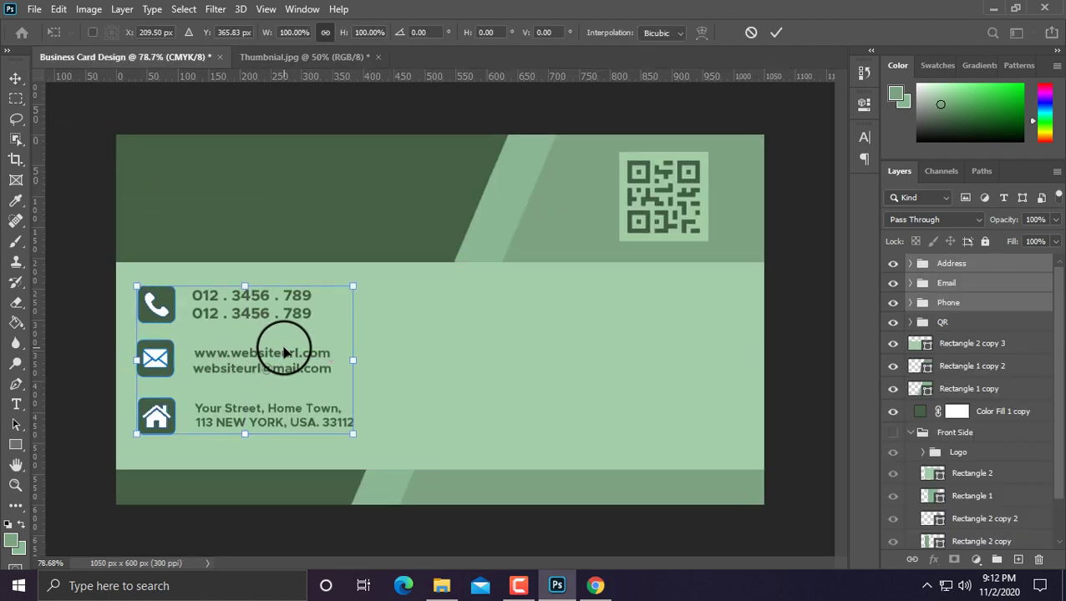
{"action": "mouse_move", "coordinate": [278, 350]}
{"action": "left_mouse_down"}
{"action": "mouse_move", "coordinate": [289, 351]}
{"action": "mouse_move", "coordinate": [276, 353]}
{"action": "left_mouse_up"}
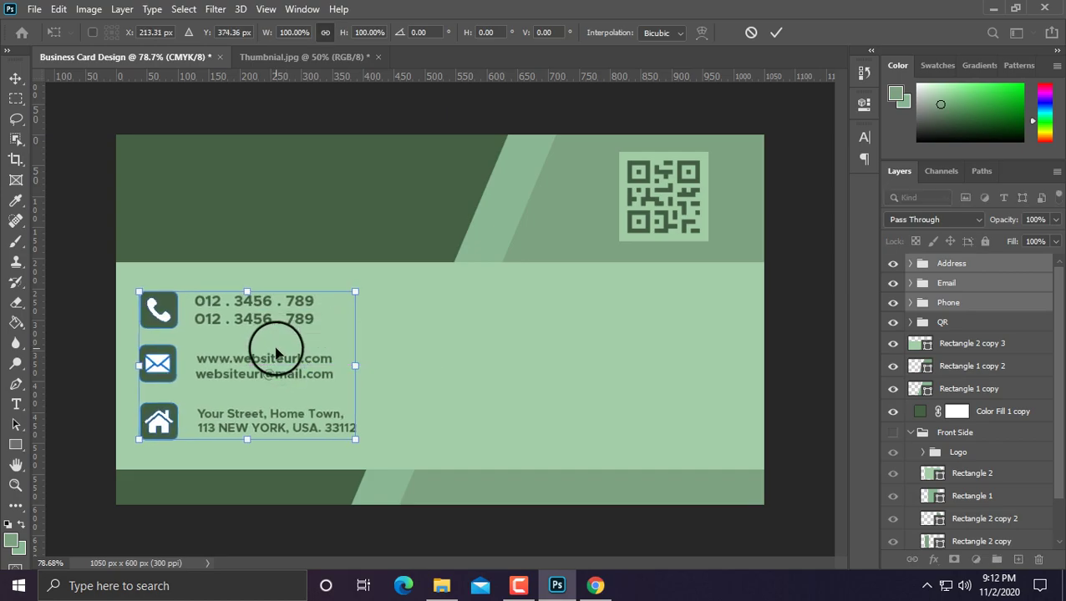
{"action": "key", "text": "Return"}
{"action": "scroll", "coordinate": [281, 356], "scroll_direction": "down", "scroll_amount": 3}
{"action": "scroll", "coordinate": [284, 354], "scroll_direction": "up", "scroll_amount": 4}
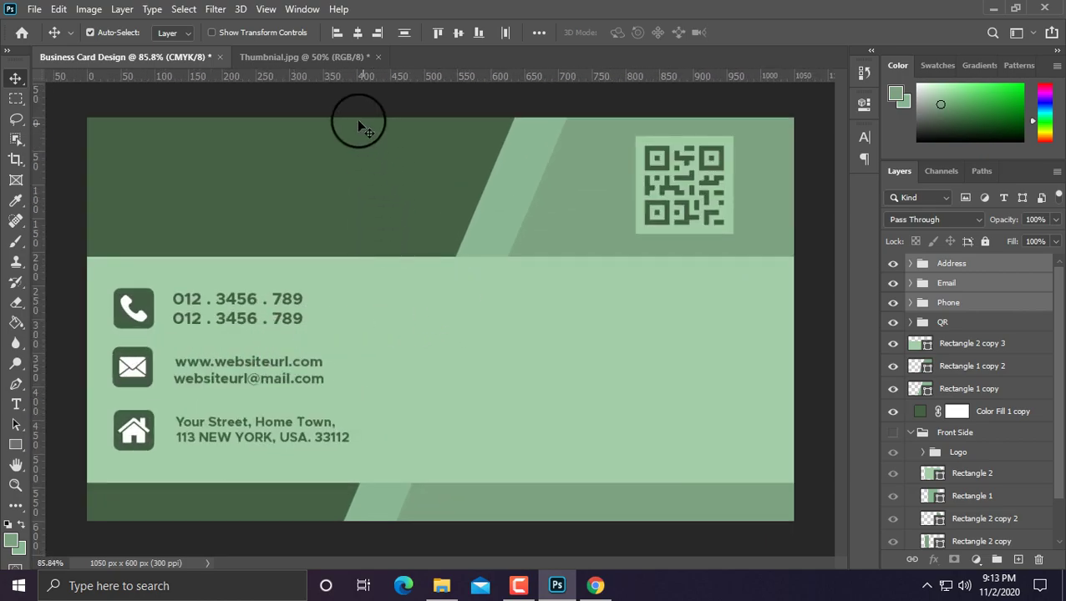
Bring the name and MANAGER text layers from Thumbnail.jpg into the card's top-left.
{"action": "left_click", "coordinate": [297, 55]}
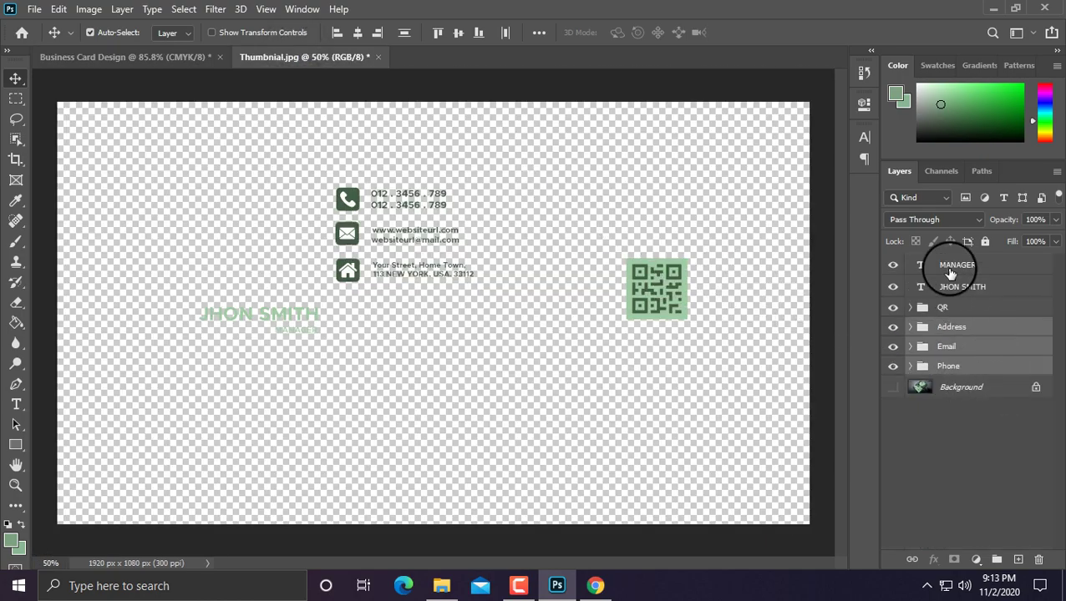
{"action": "left_click", "coordinate": [949, 283], "text": "shift"}
{"action": "mouse_move", "coordinate": [961, 276]}
{"action": "left_mouse_down"}
{"action": "mouse_move", "coordinate": [180, 57]}
{"action": "mouse_move", "coordinate": [244, 202]}
{"action": "mouse_move", "coordinate": [285, 176]}
{"action": "left_mouse_up"}
{"action": "key", "text": "ctrl+t"}
{"action": "key", "text": "Return"}
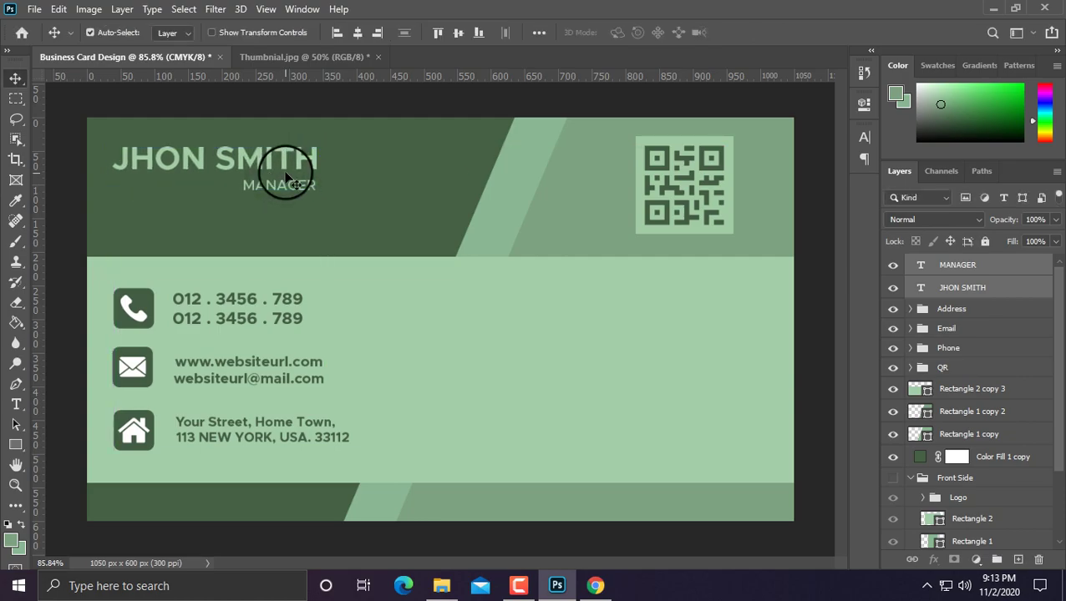
Move the Logo group to the top of the stack and place it right of the contacts.
{"action": "left_click", "coordinate": [974, 499]}
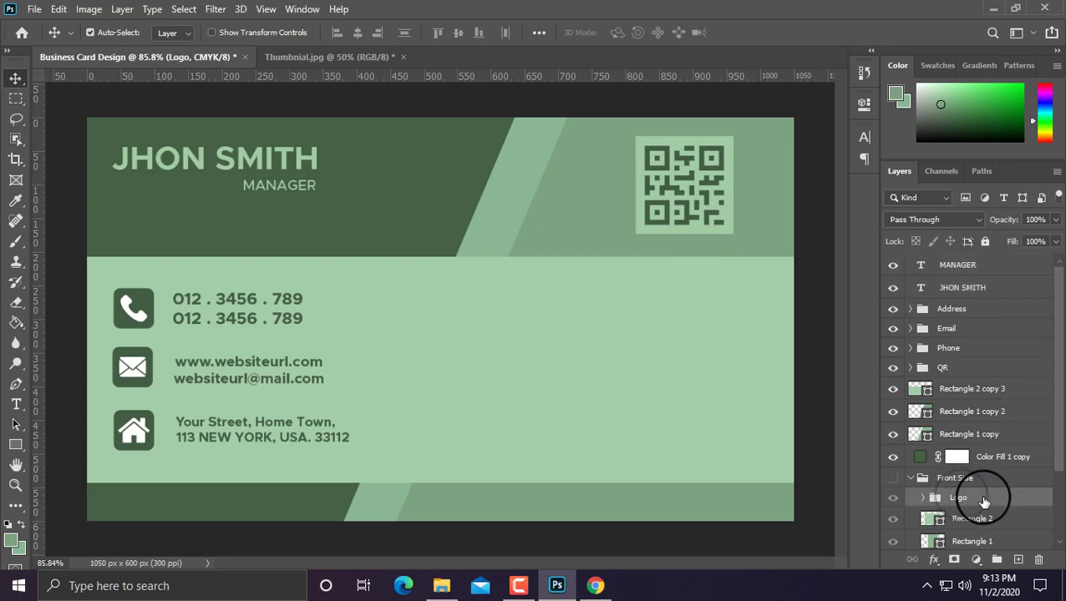
{"action": "left_click_drag", "start_coordinate": [984, 502], "coordinate": [953, 264]}
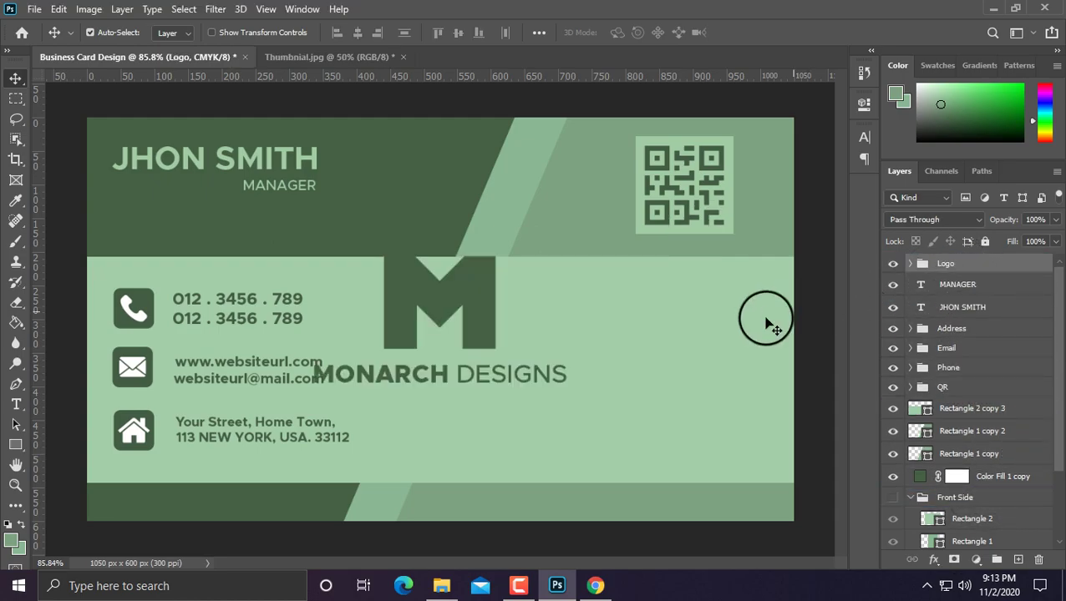
{"action": "key", "text": "ctrl+t"}
{"action": "mouse_move", "coordinate": [449, 305]}
{"action": "left_mouse_down"}
{"action": "mouse_move", "coordinate": [654, 366]}
{"action": "mouse_move", "coordinate": [643, 362]}
{"action": "left_mouse_up"}
{"action": "key", "text": "Return"}
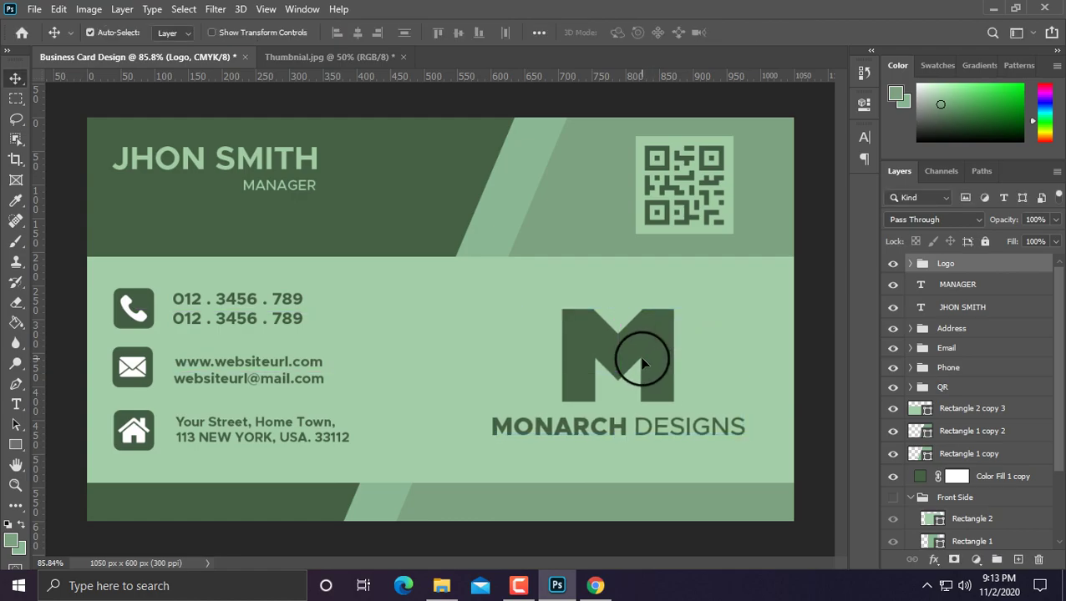
{"action": "scroll", "coordinate": [642, 362], "scroll_direction": "down", "scroll_amount": 2}
{"action": "scroll", "coordinate": [643, 361], "scroll_direction": "down", "scroll_amount": 2}
{"action": "scroll", "coordinate": [642, 362], "scroll_direction": "up", "scroll_amount": 2}
{"action": "scroll", "coordinate": [642, 361], "scroll_direction": "up", "scroll_amount": 2}
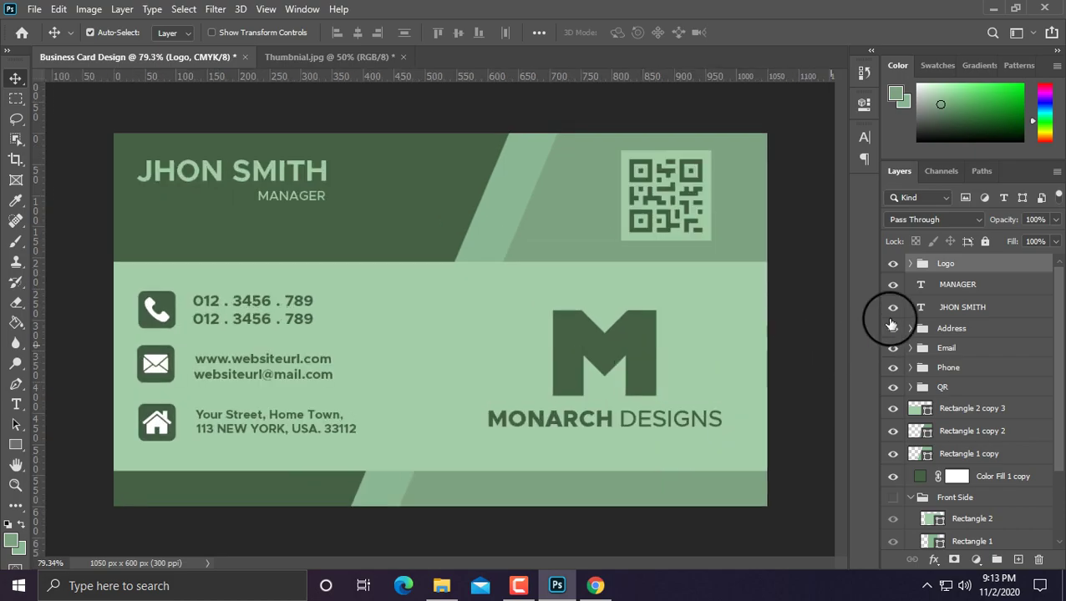
Group the back-side layers into a new group named Back Side.
{"action": "left_click", "coordinate": [983, 539], "text": "shift"}
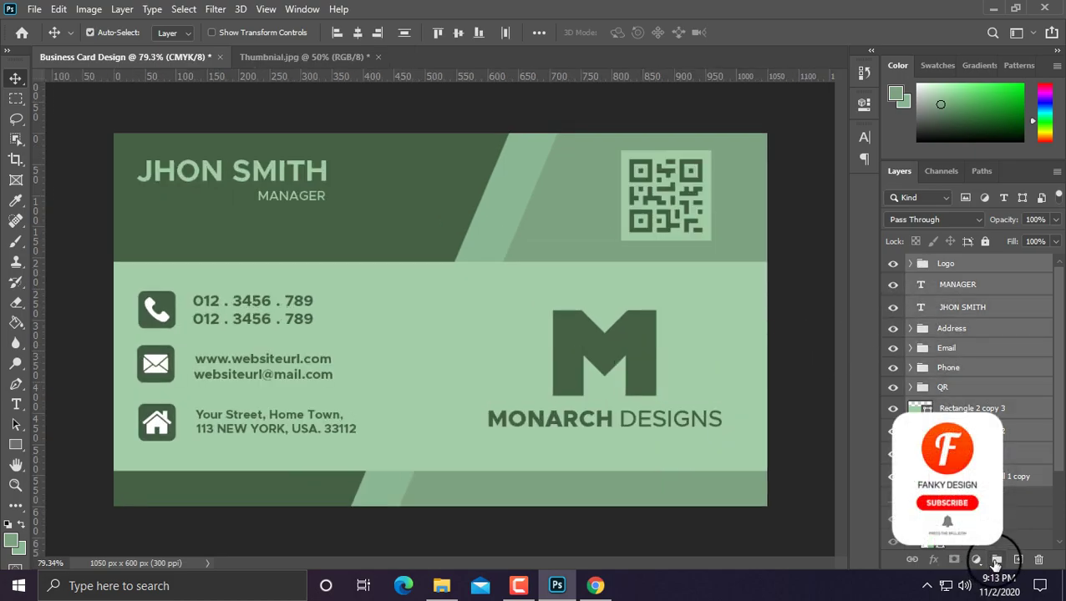
{"action": "left_click", "coordinate": [996, 564]}
{"action": "double_click", "coordinate": [949, 263]}
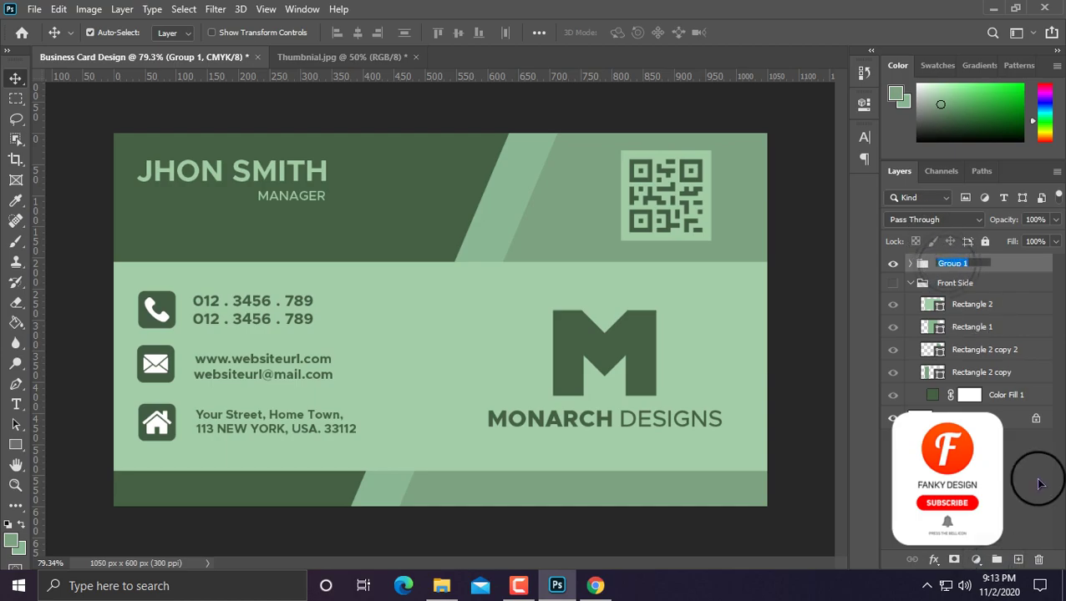
{"action": "type", "text": "Back Side"}
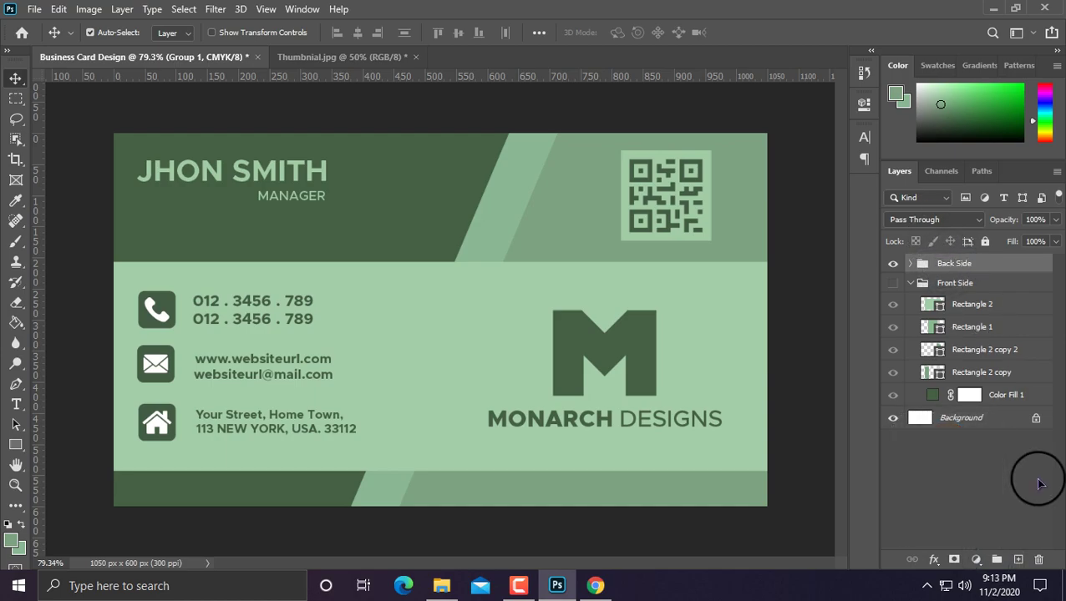
{"action": "key", "text": "Return"}
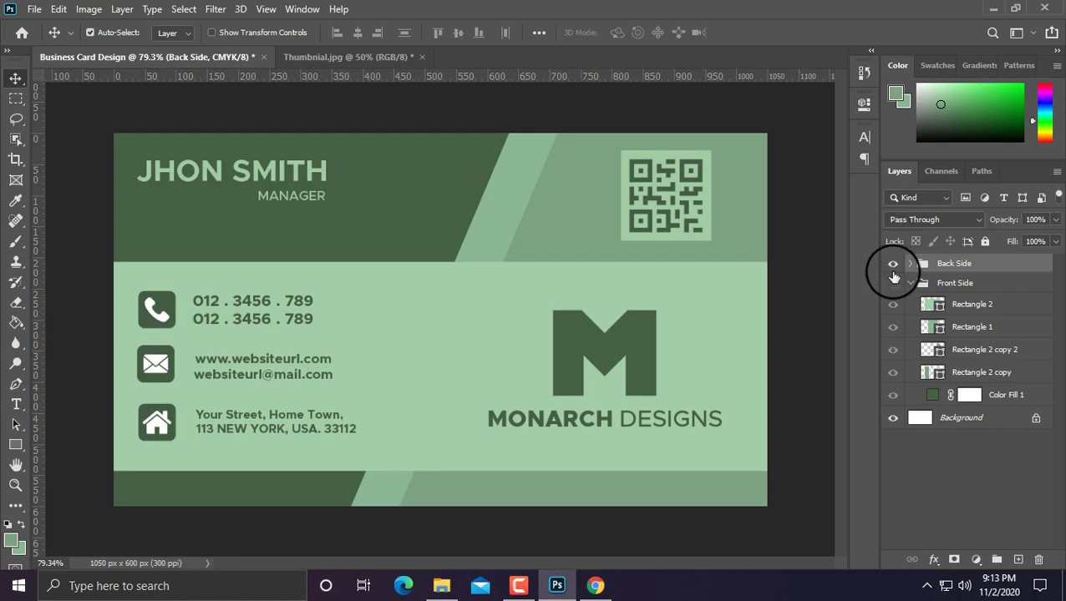
Toggle Back Side and Front Side visibility to compare the two card designs.
{"action": "left_click", "coordinate": [893, 264]}
{"action": "left_click", "coordinate": [893, 283]}
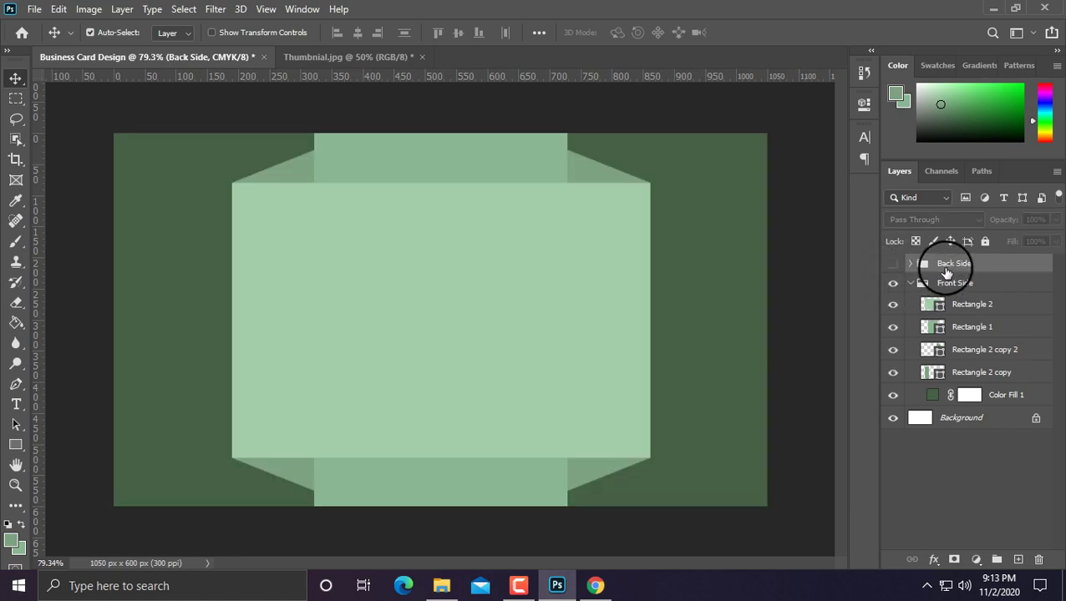
{"action": "left_click", "coordinate": [893, 264]}
{"action": "left_click", "coordinate": [893, 283]}
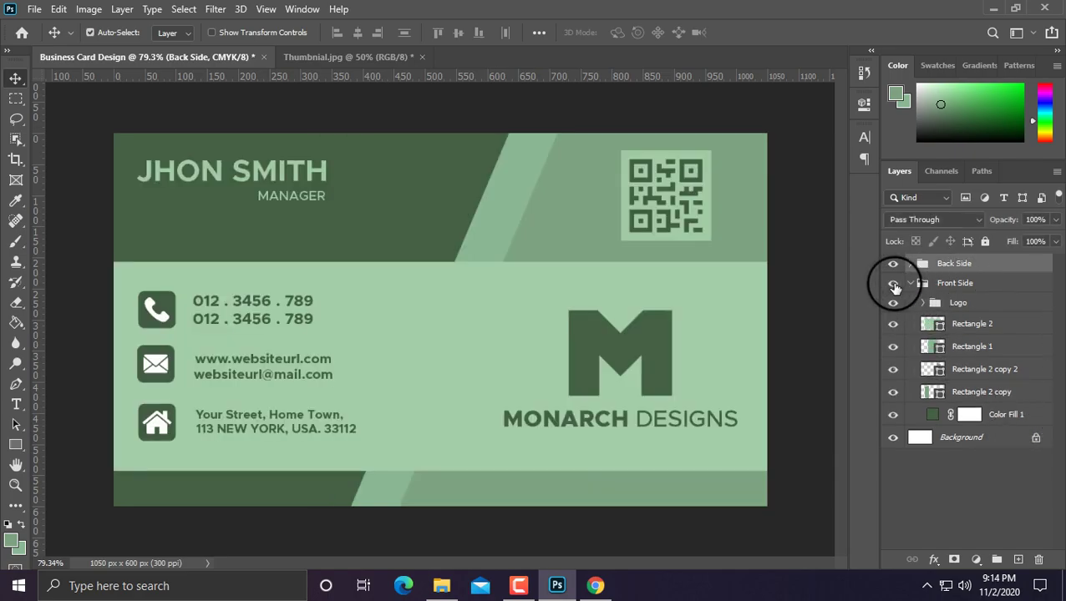
{"action": "left_click", "coordinate": [894, 279]}
{"action": "left_click", "coordinate": [895, 275]}
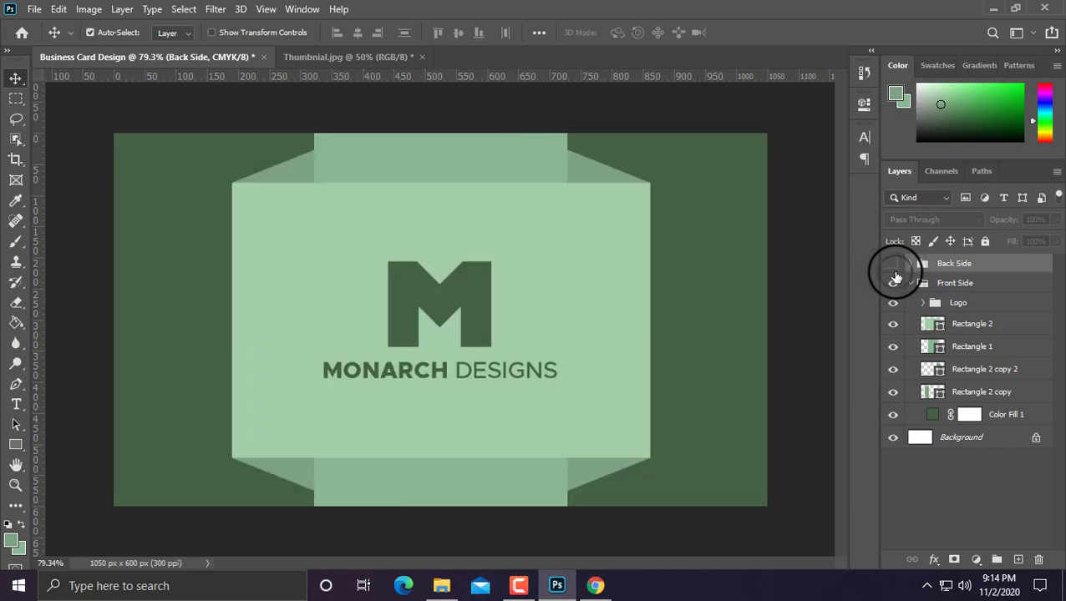